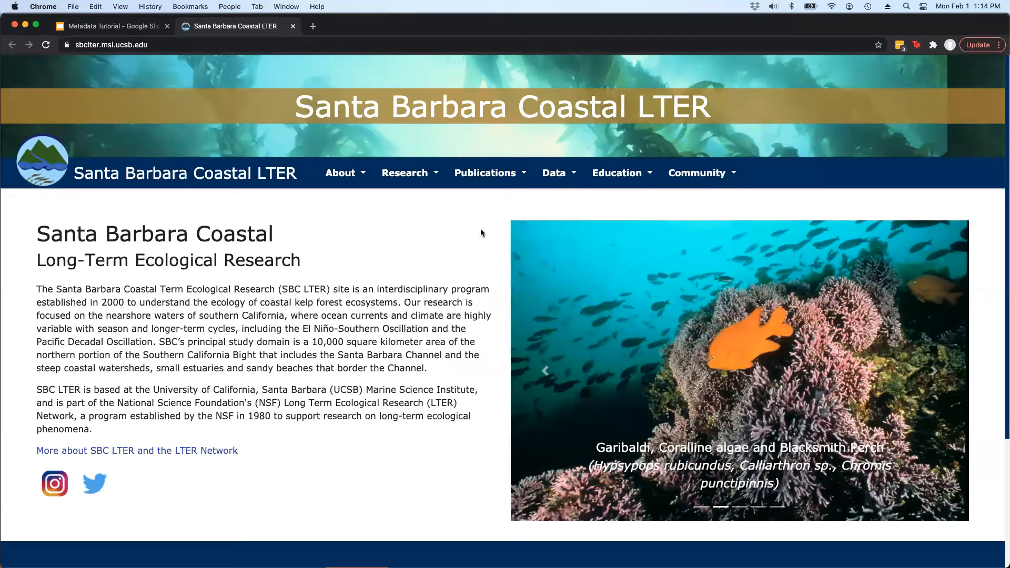
Open the Data Help Desk page from the Data section and view the SBC data publication instruction in a new tab.
mouse_move(574, 176)
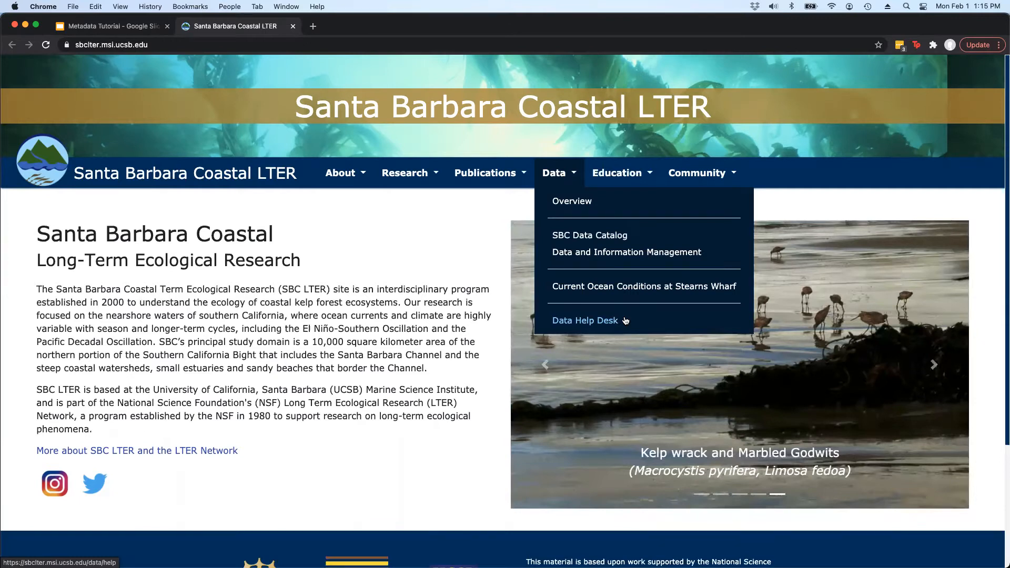
click(626, 320)
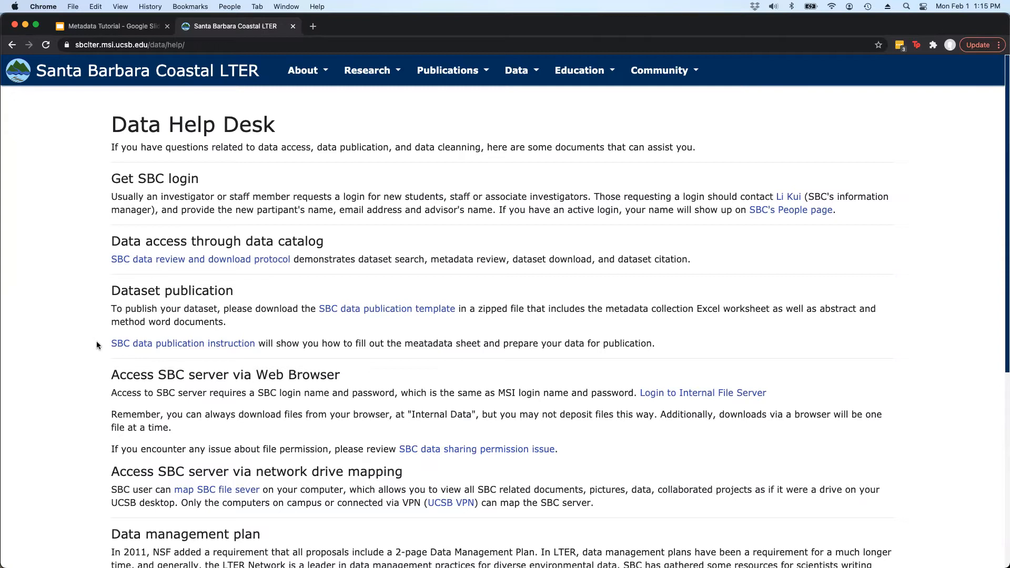
right_click(224, 348)
click(225, 350)
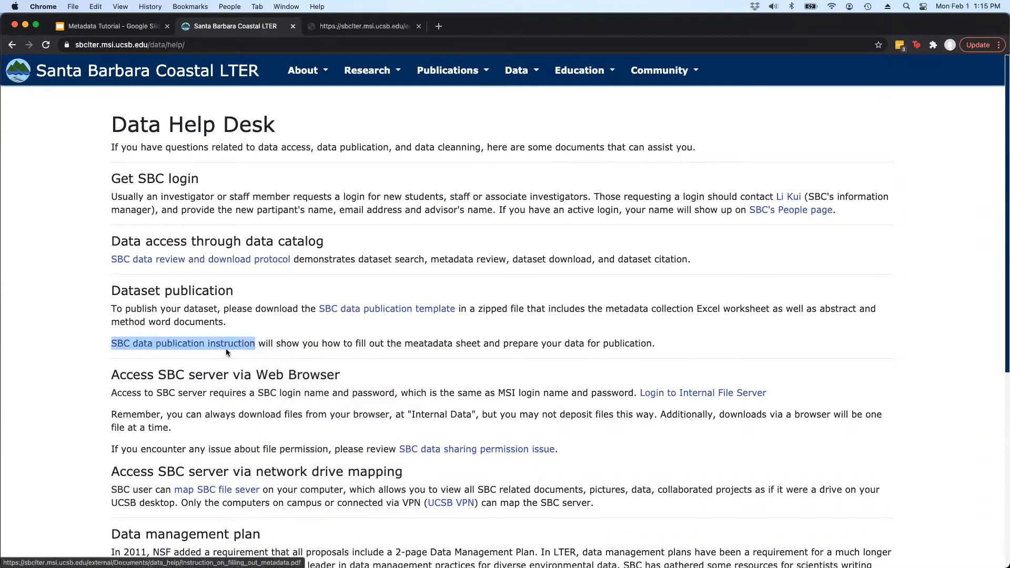
click(305, 32)
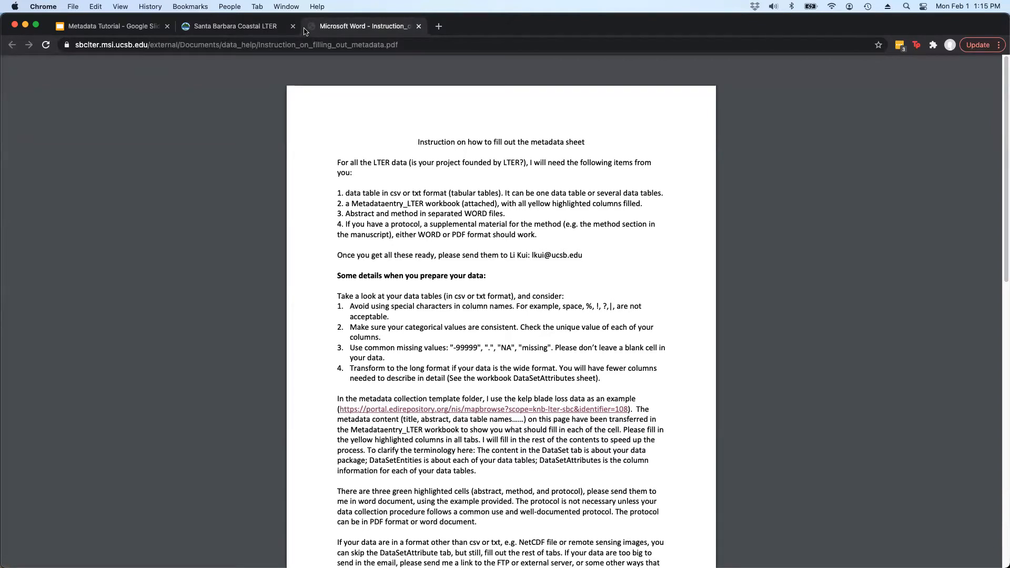
Return to the Data Help Desk page and download the SBC data publication template.
click(239, 26)
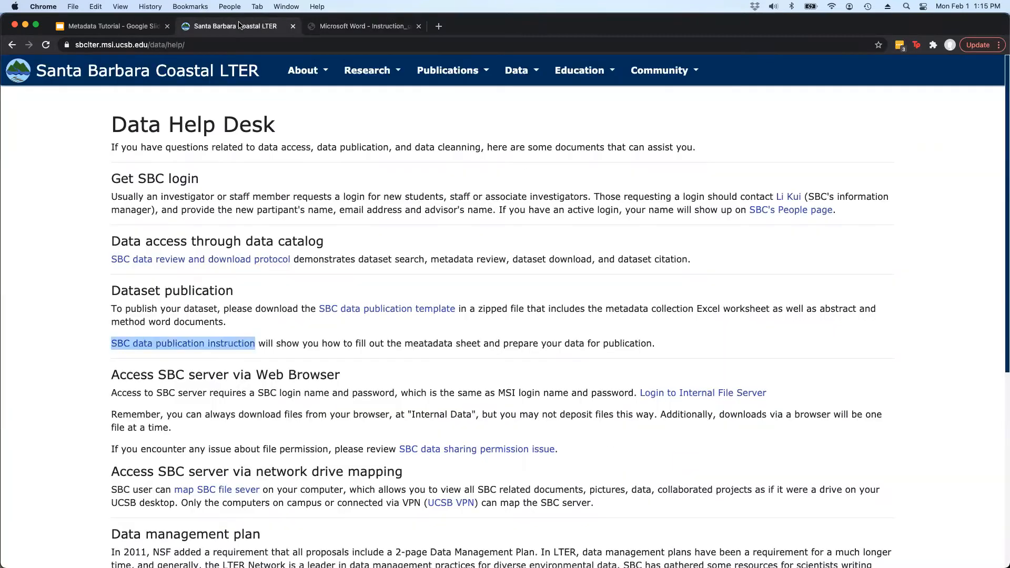
click(441, 314)
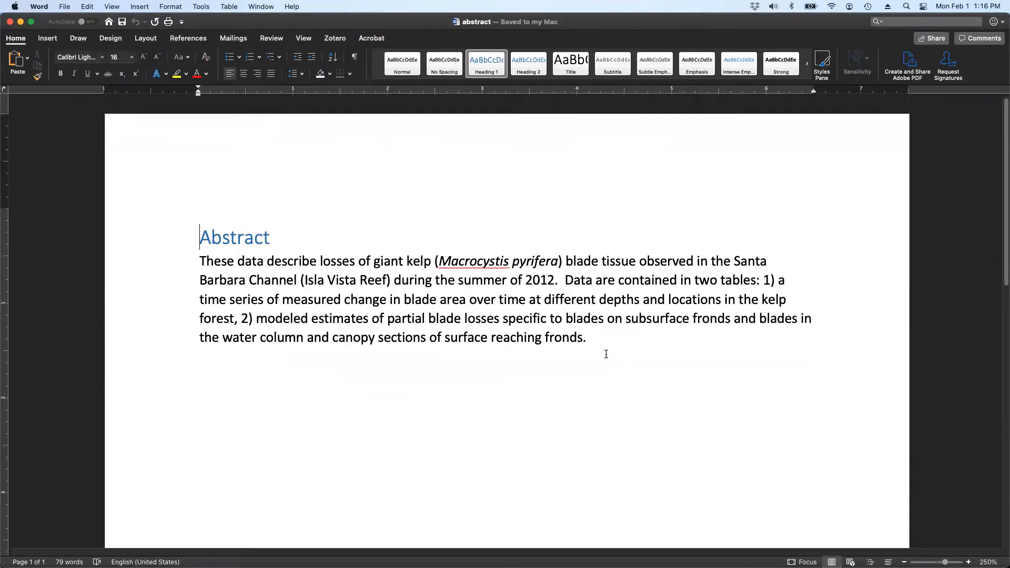
In Word's abstract document, replace the sample paragraph with the one on summer 2018 diel nutrient and physical fluctuations in the Santa Barbara Channel.
click(600, 338)
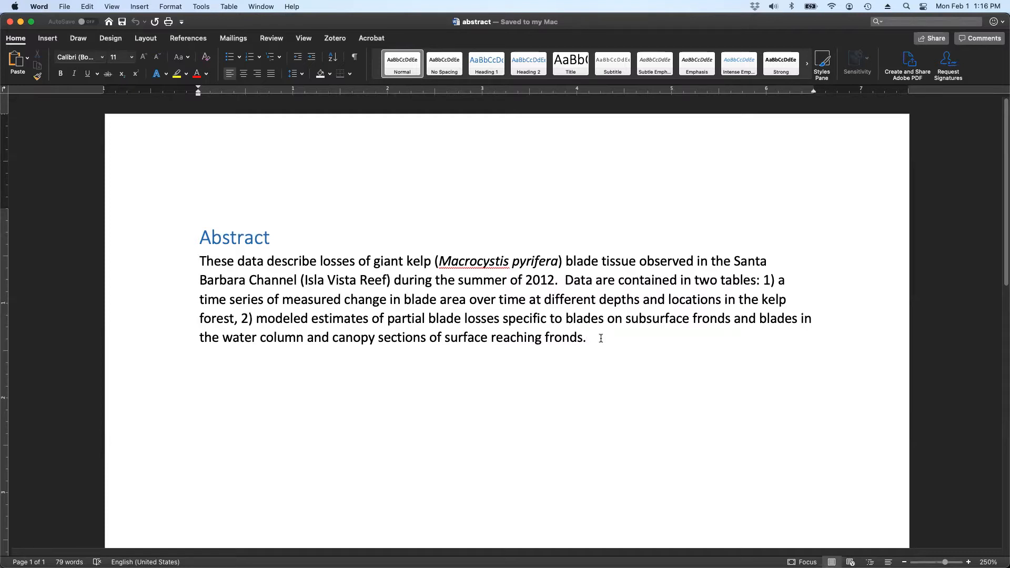
drag(600, 338, 205, 261)
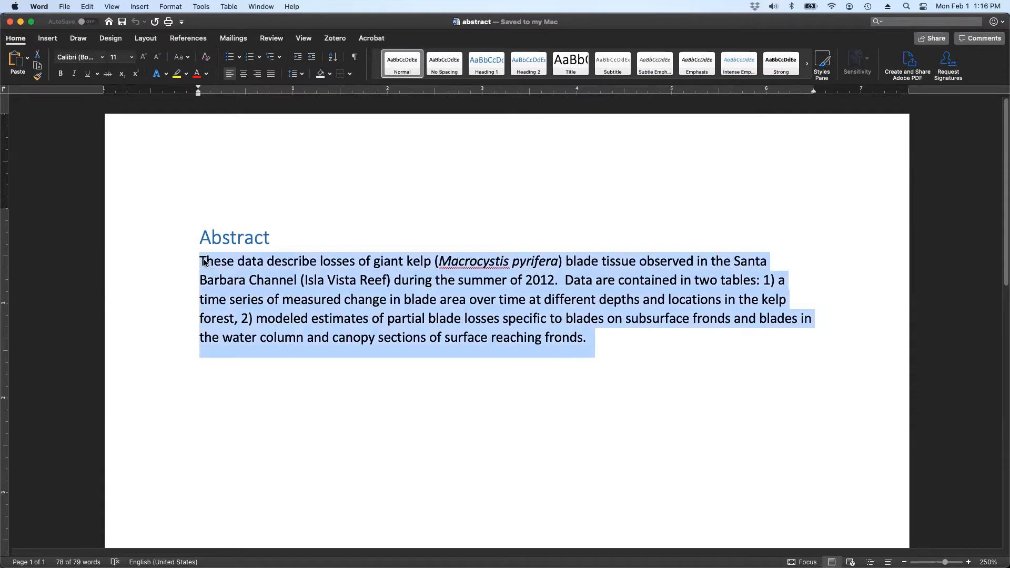
key(BackSpace)
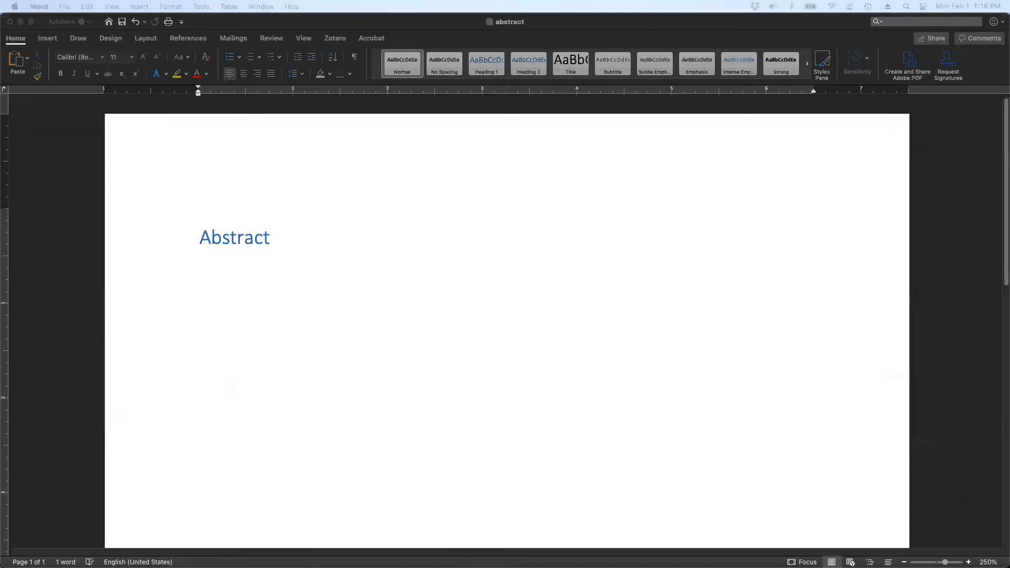
click(357, 329)
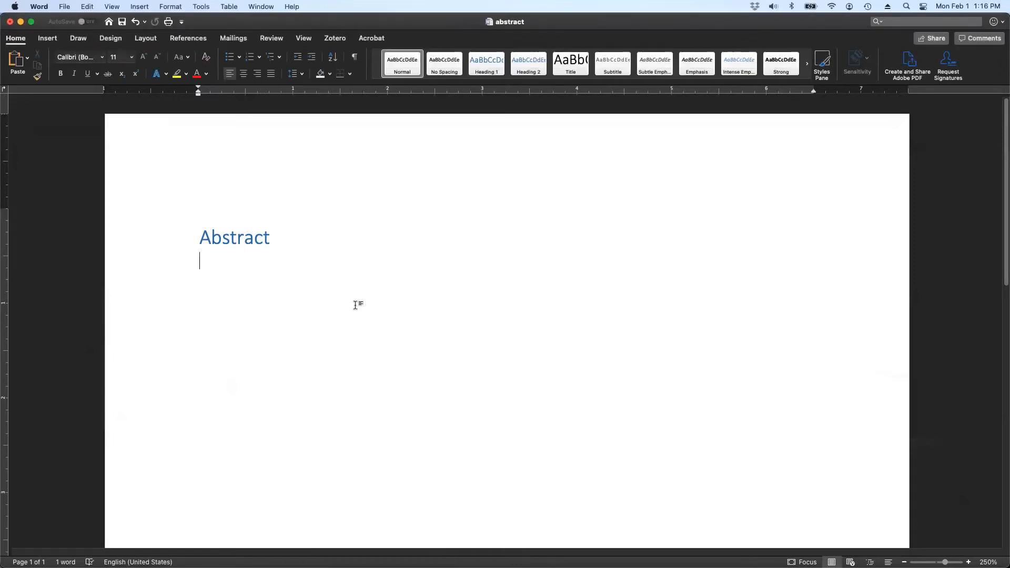
text(These data describe diel fluctuations in nutrient and physical measurements observed in the nearshore region of the Santa Barbara Channel (Goleta Bay) during the summer of 2018. Sampling took place over three, 36-hour campaigns in August 2018 and encompasses neap, midway, and spring tide conditions. Data are contained in one table: a time series of physical measurements (temperature, salinity, etc.) measured every four hours during each sampling campaign.)
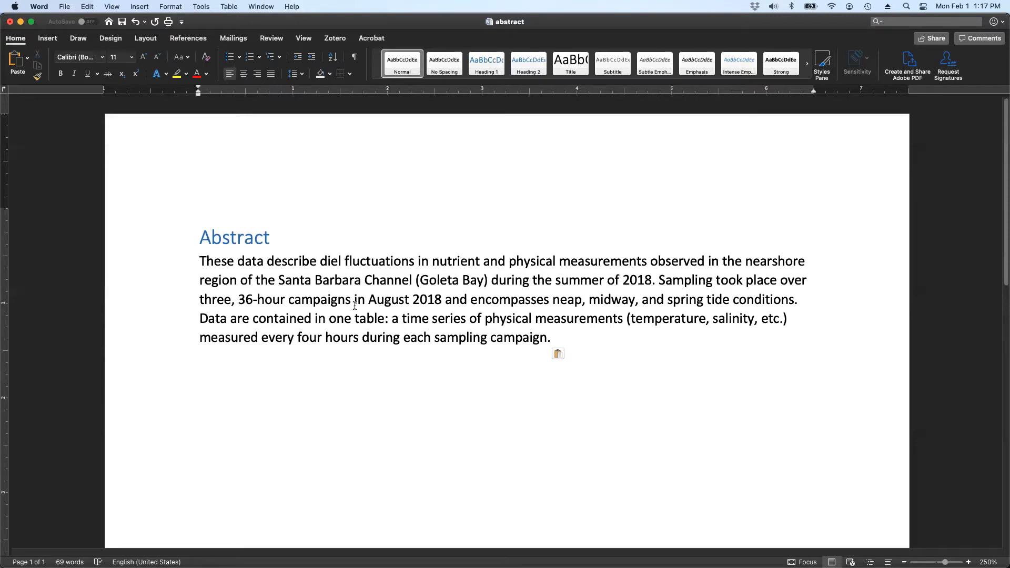
click(201, 318)
click(21, 21)
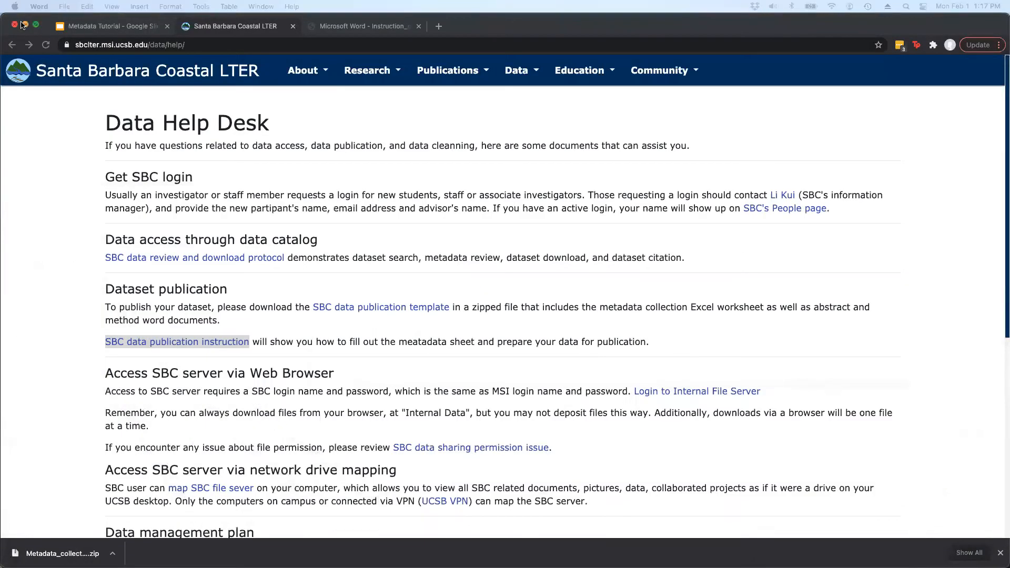
In Word's method document, replace the sample text with the August 2018 water sampling and CTD profile processing description.
key(ctrl+Up)
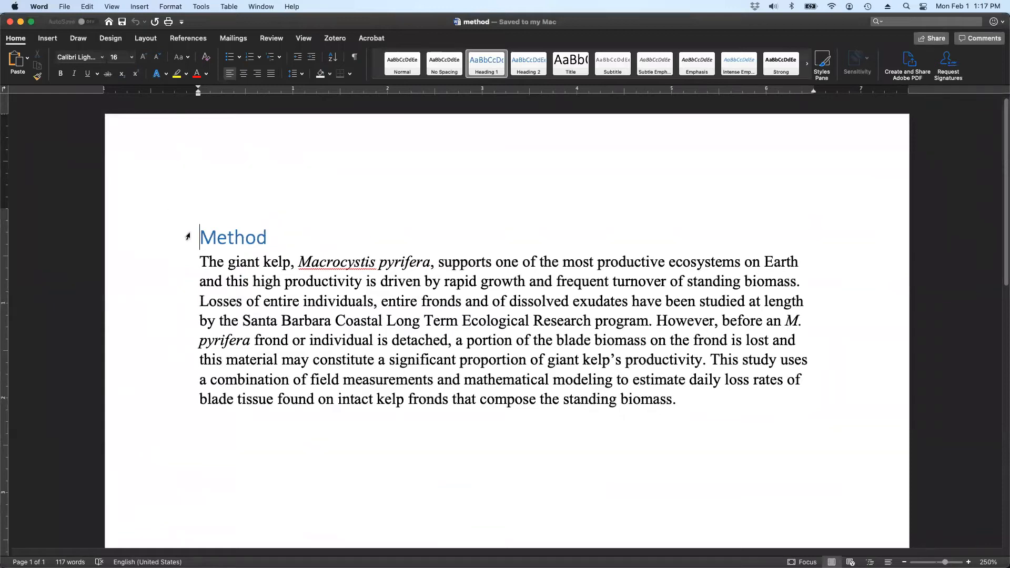
drag(202, 260, 702, 395)
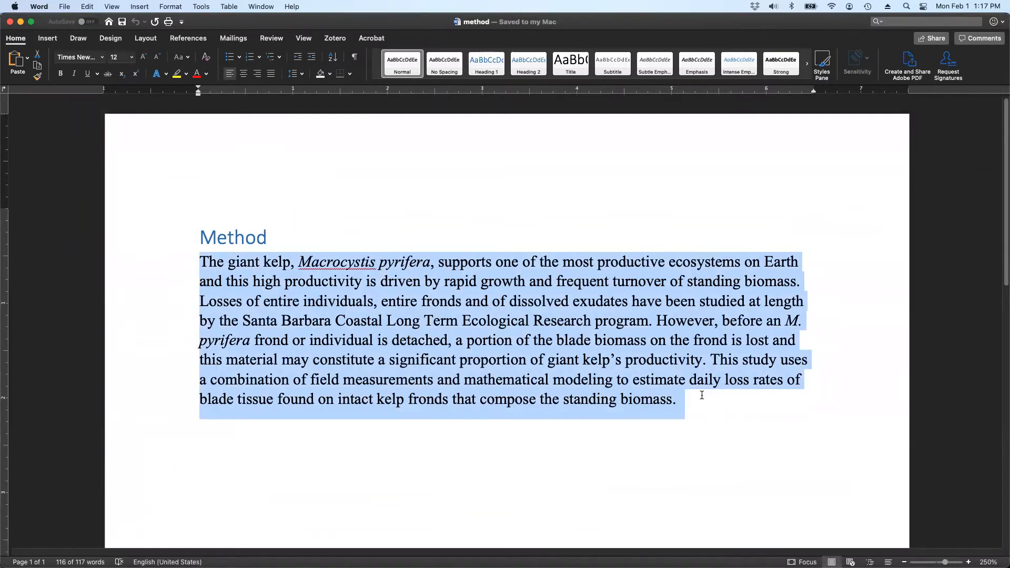
key(BackSpace)
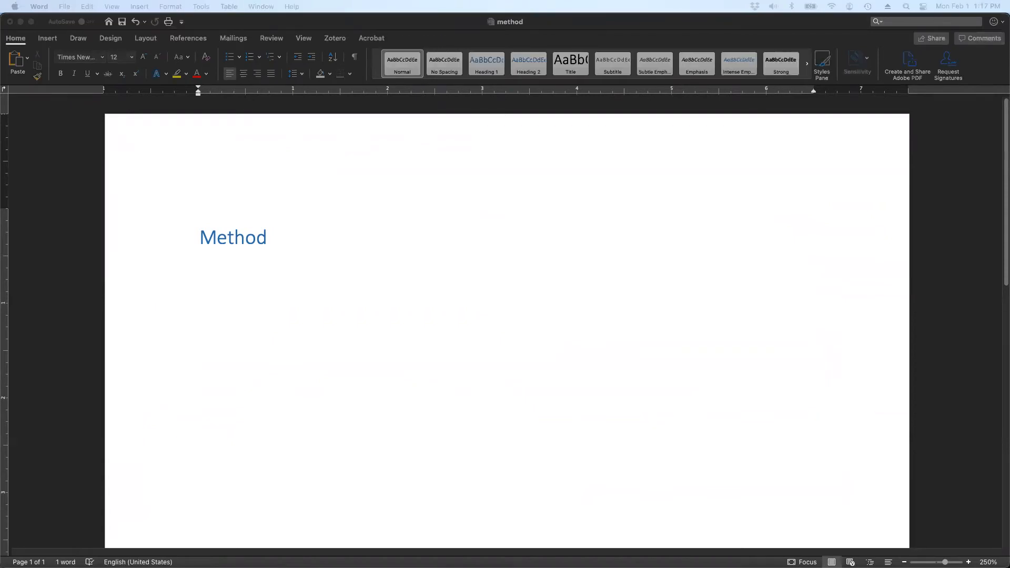
click(344, 305)
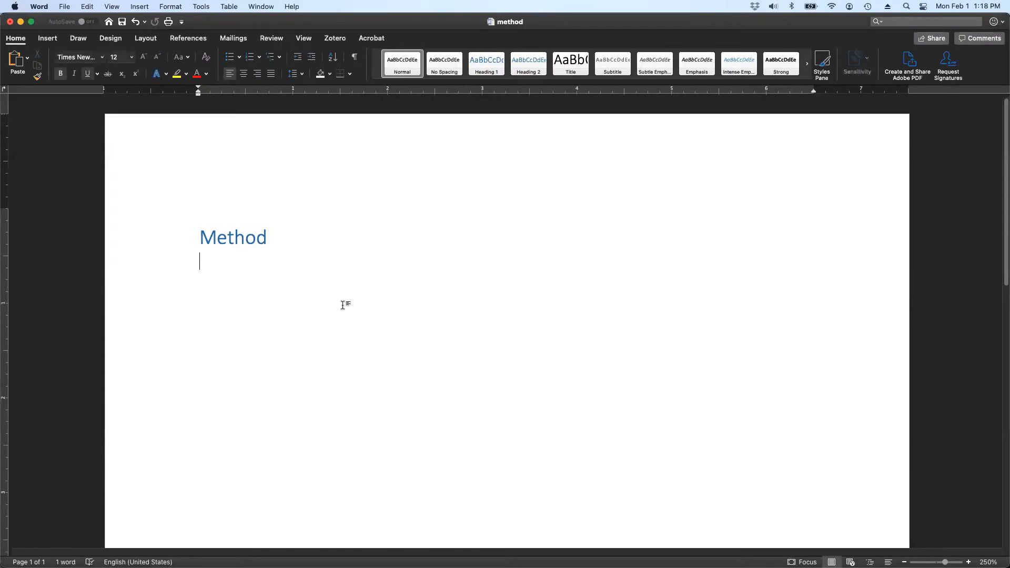
text(Water sampling was performed over three 36-hour sampling periods in August 2018 with samples collected every four hours. A vertical profile of the entire water column was obtained using a SBE 19plus V2 SeaCAT Profiler sampling at 4Hz (4 scans sec-1). Temperature readings are accurate to 0.01ºC, and conductivity readings are accurate to 0.001 S m-1. CTD profiles were processed and converted to .mat file formats using SBE data processing software (v 7.26.7). Profiles were edited to remove the horizontal sections, suggesting spiking occurring in surficial or benthic waters. Remaining organization and analyses were performed using Excel (v 16.24), MATLAB (v R2018b 9.5), and R (v 4.0.2). All data formatting was performed using the tidyverse package (Wickham et al. 2019).)
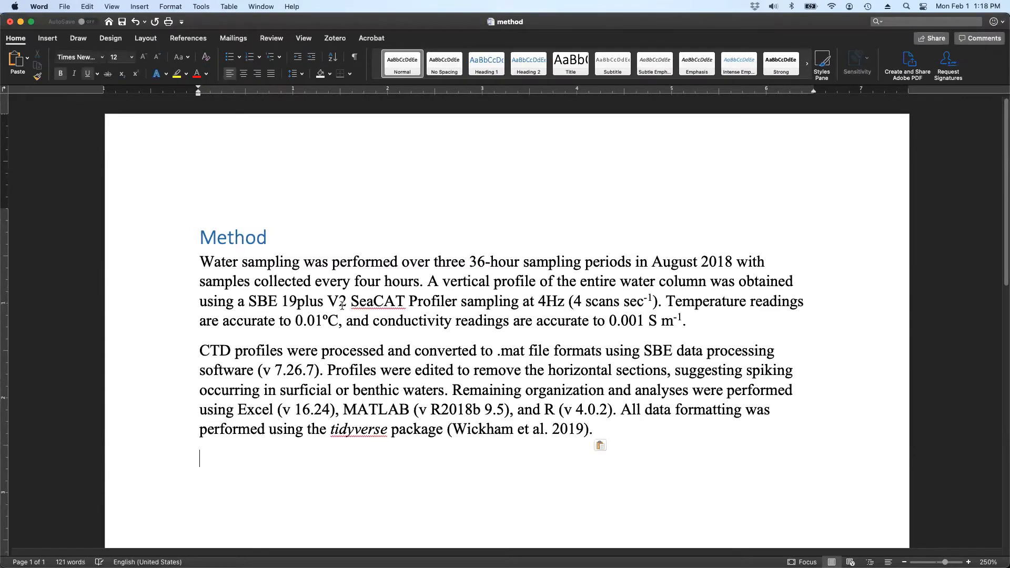
click(201, 259)
click(195, 424)
In Excel's Metadataentry_LTER workbook, set the dataset title to "SBC LTER: Ocean: Diel nearshore water profiles (CTD and chemistry) during stratified conditions".
key(super+Tab)
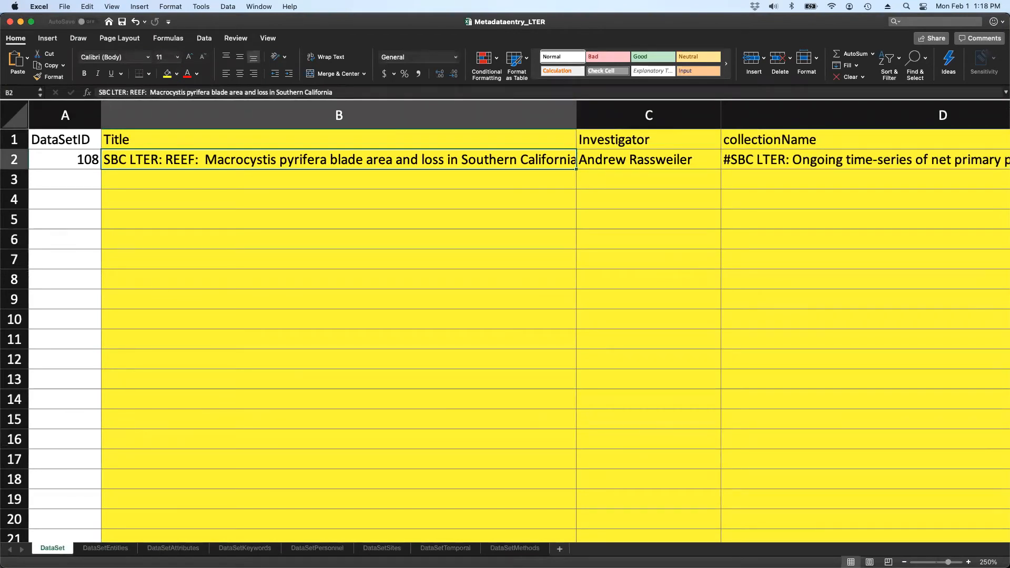
key(super+Tab)
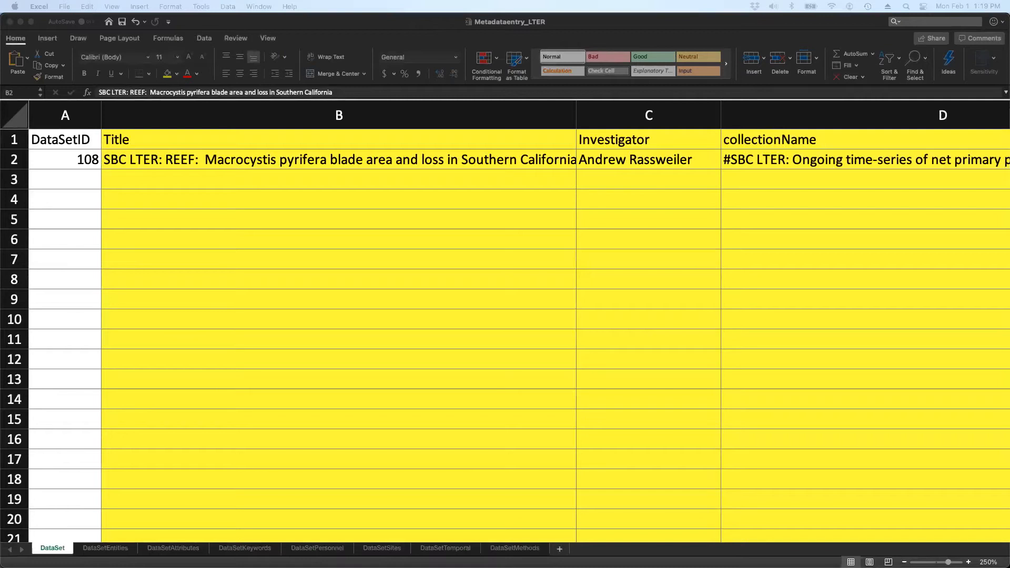
key(super+c)
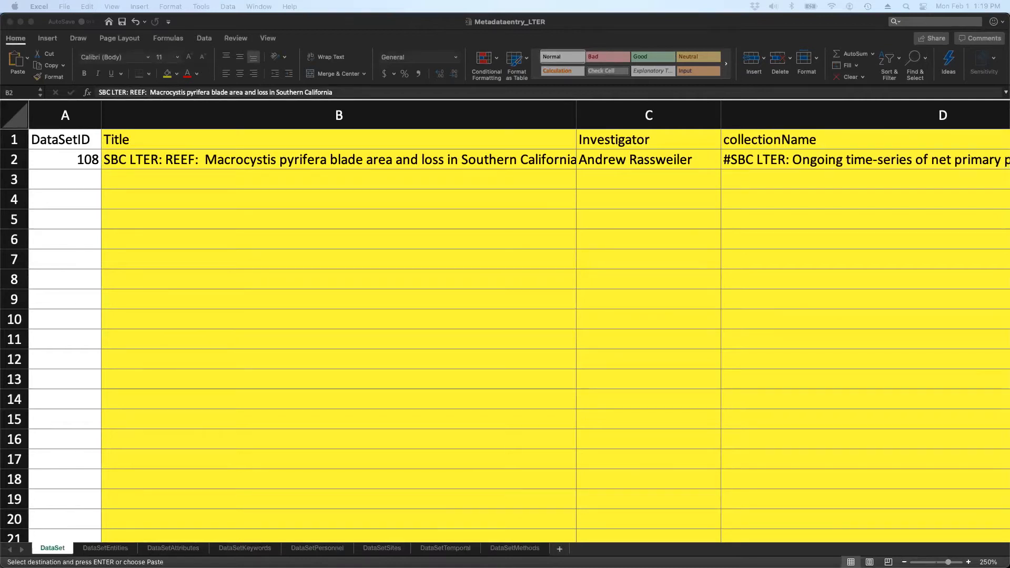
click(231, 160)
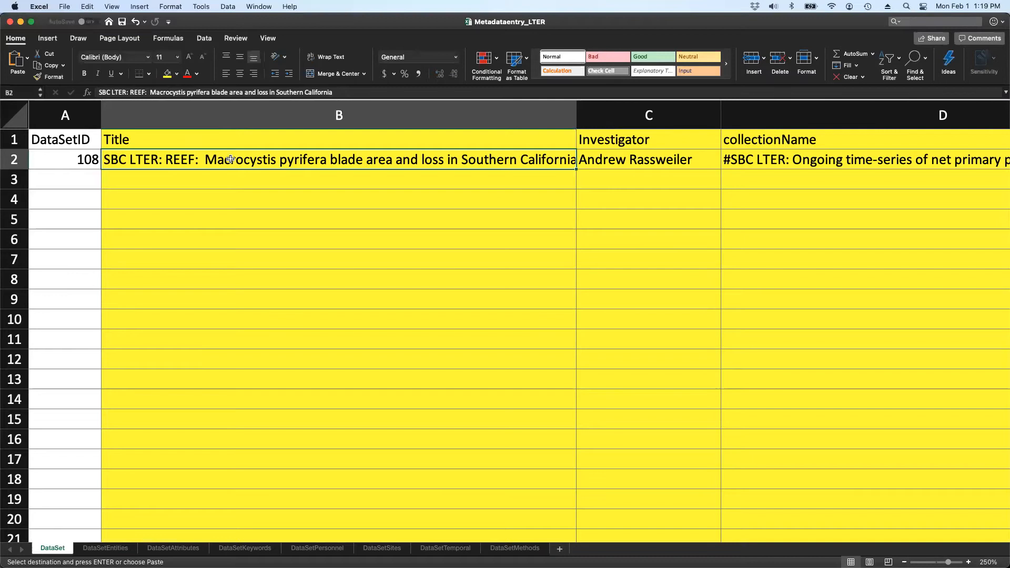
key(super+v)
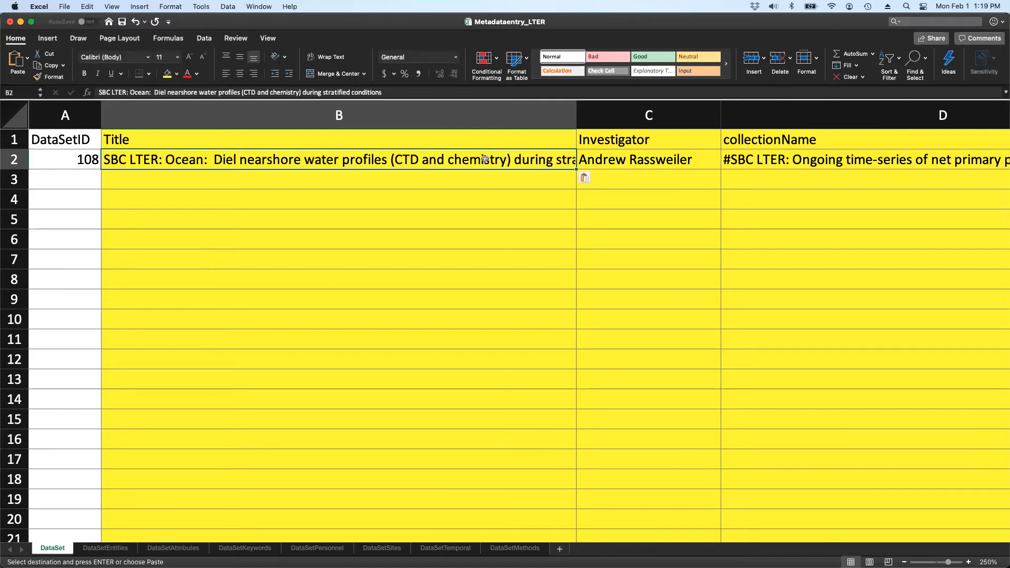
Replace the sample investigator in row 2 of the DataSet sheet with the dataset investigator's full name.
click(636, 155)
text(Heili Lowman)
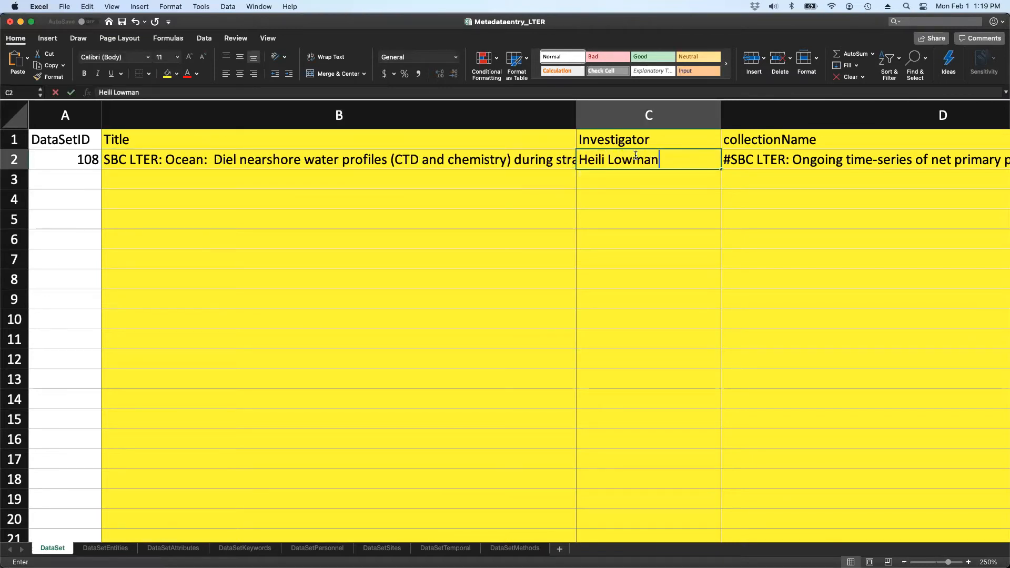
key(Tab)
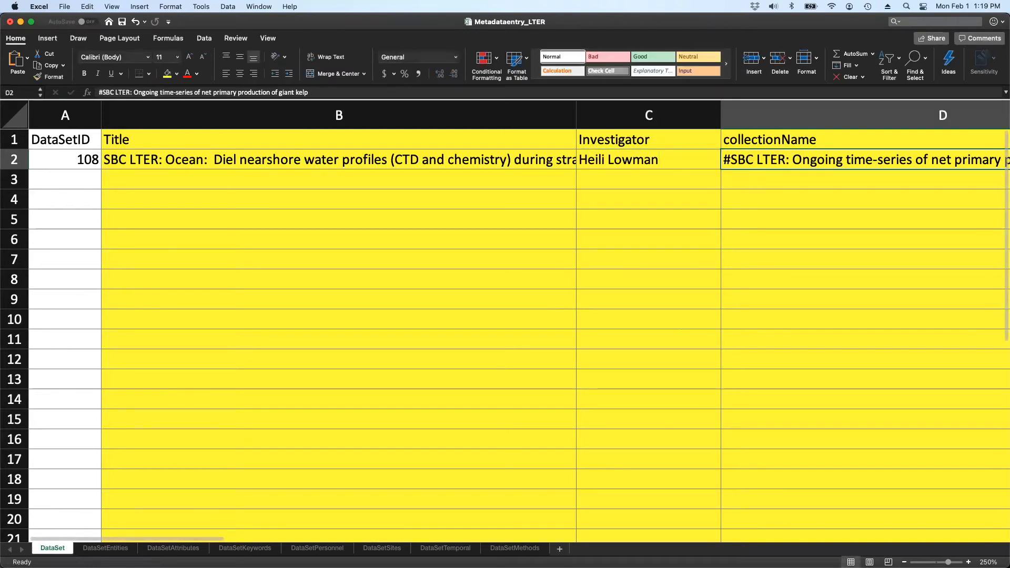
Replace the collectionName in cell D2 with the copied text "#SBC LTER: Nitrogen sources, delivery, and utilization in kelp forests".
key(super+Tab)
key(super+c)
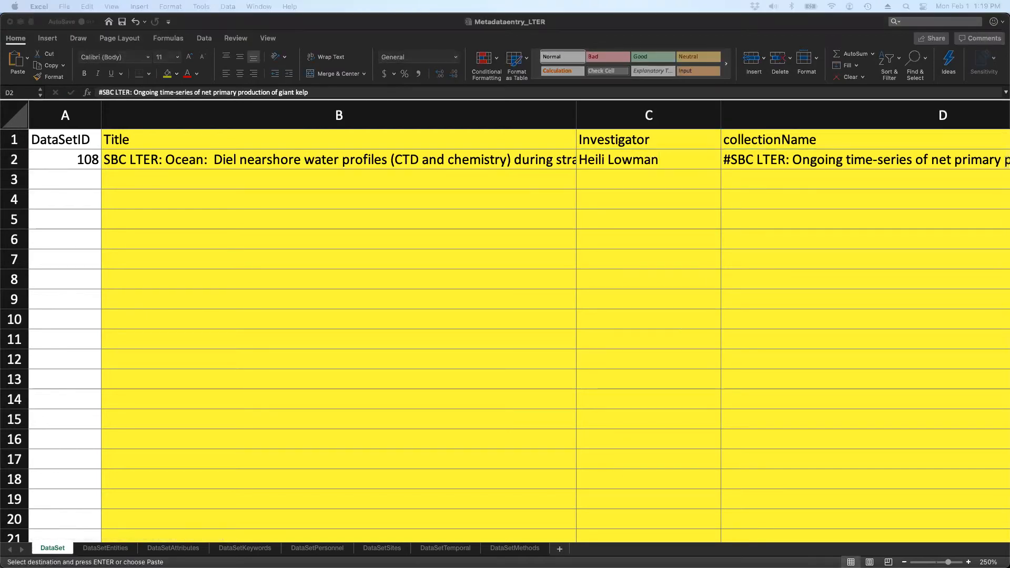
click(809, 159)
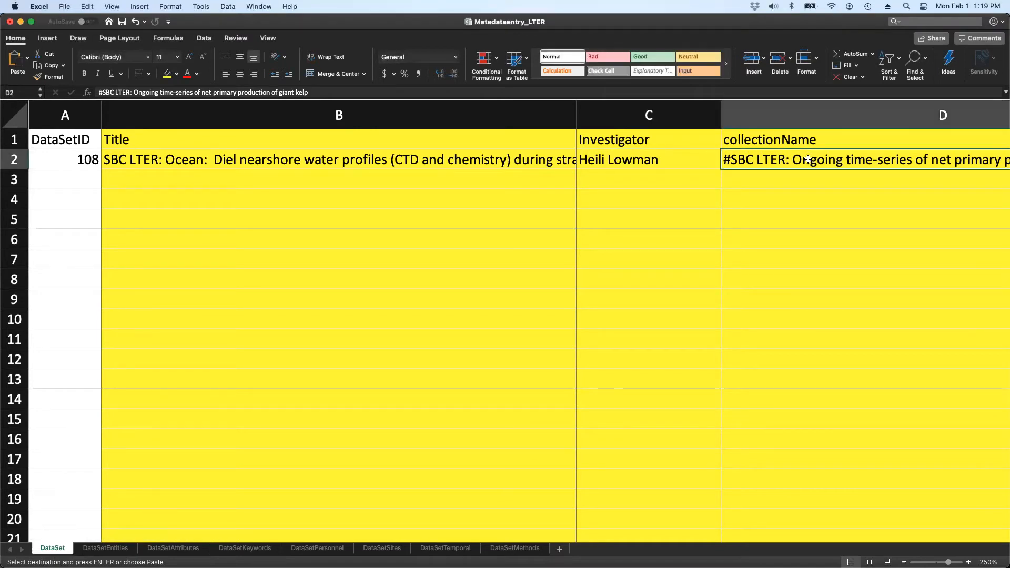
scroll(809, 159, right, 3)
key(super+v)
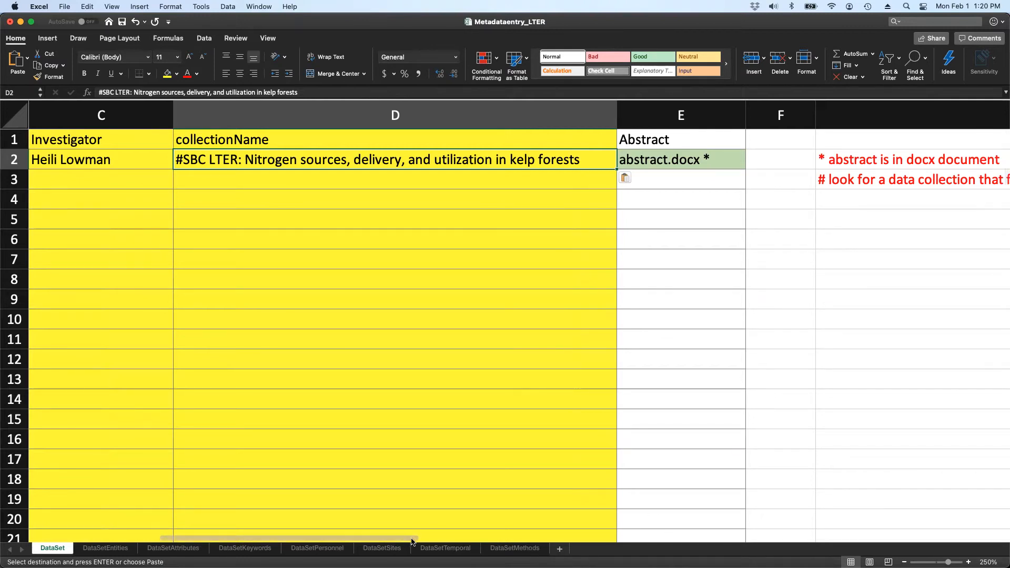
drag(412, 542, 383, 542)
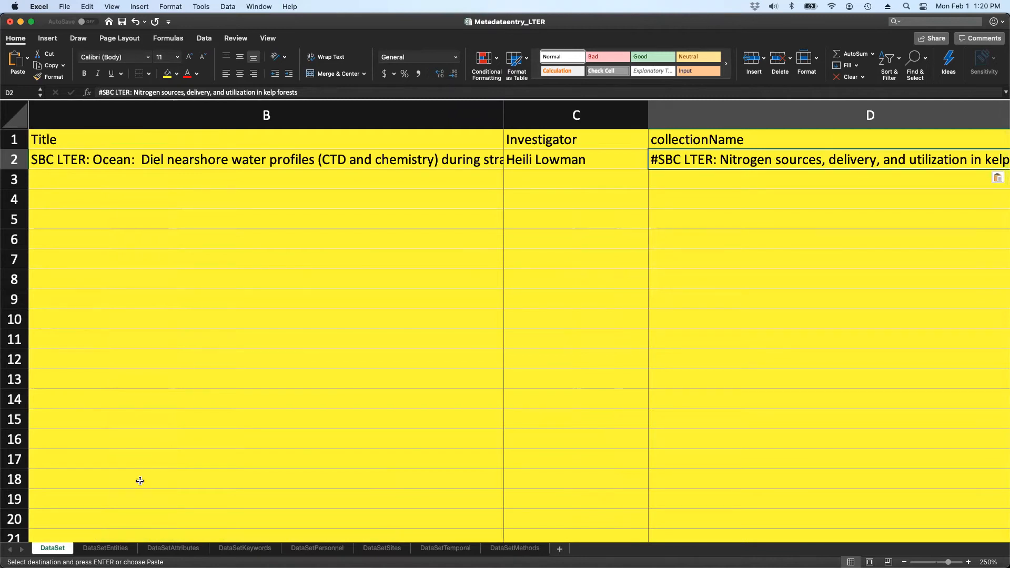
On the DataSetEntities sheet, clear the SortOrder and EntityName of the second sample entity in row 3.
click(106, 548)
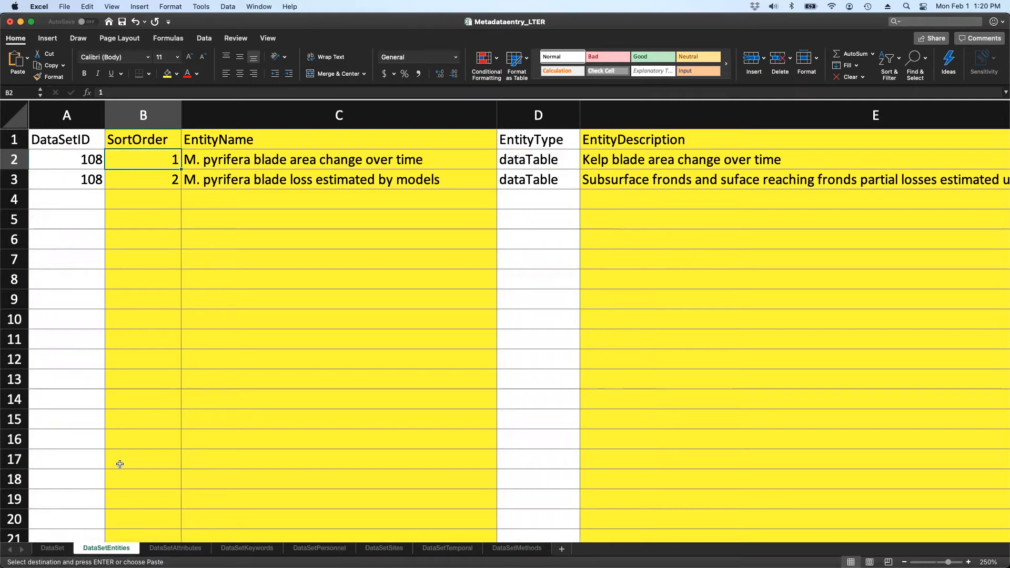
click(147, 181)
key(Delete)
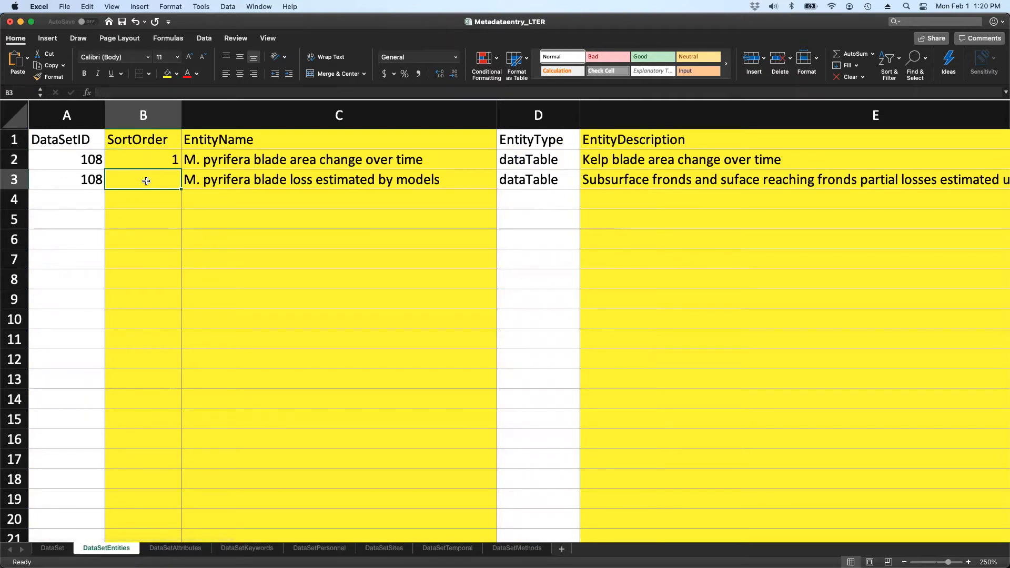
click(209, 182)
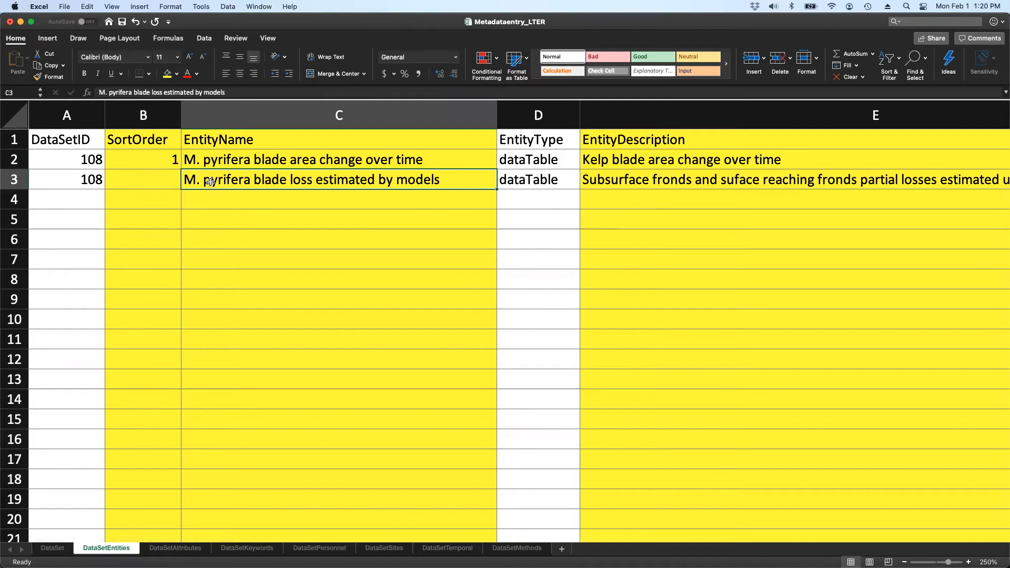
key(Delete)
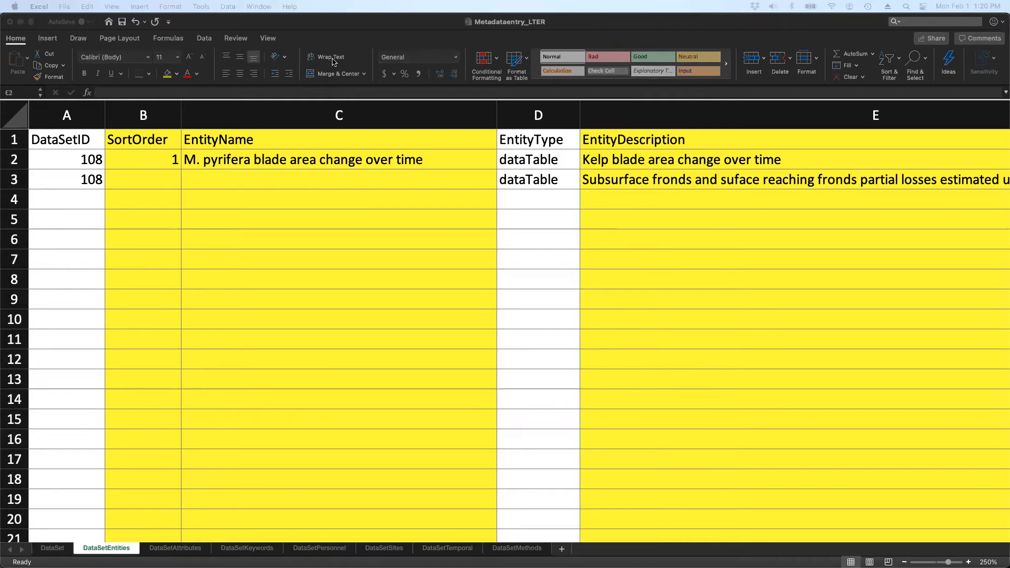
Replace the first entity's EntityName in cell C2 of the DataSetEntities sheet with "Diel CTD downcasts".
click(334, 158)
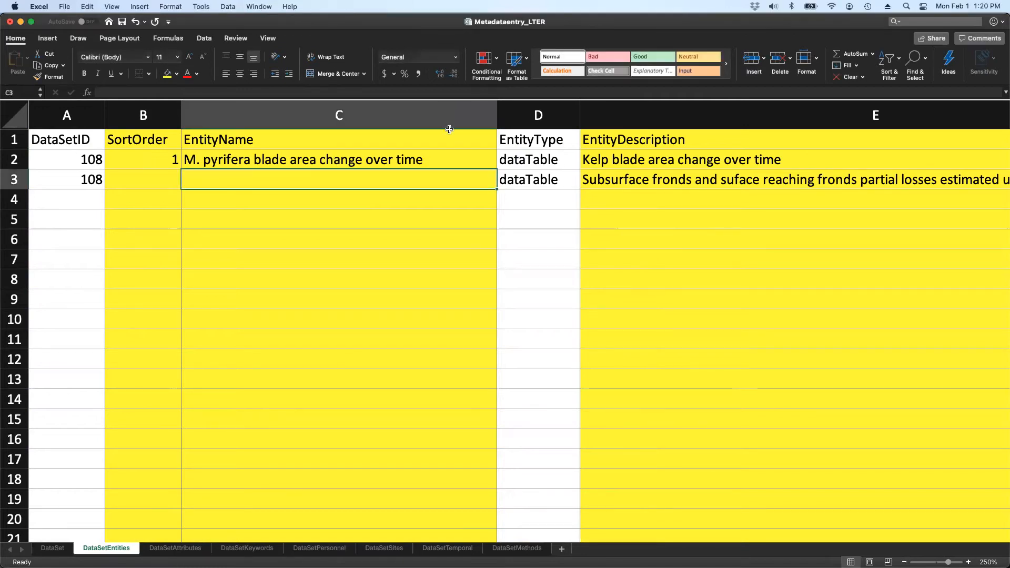
click(421, 160)
text(Diel )
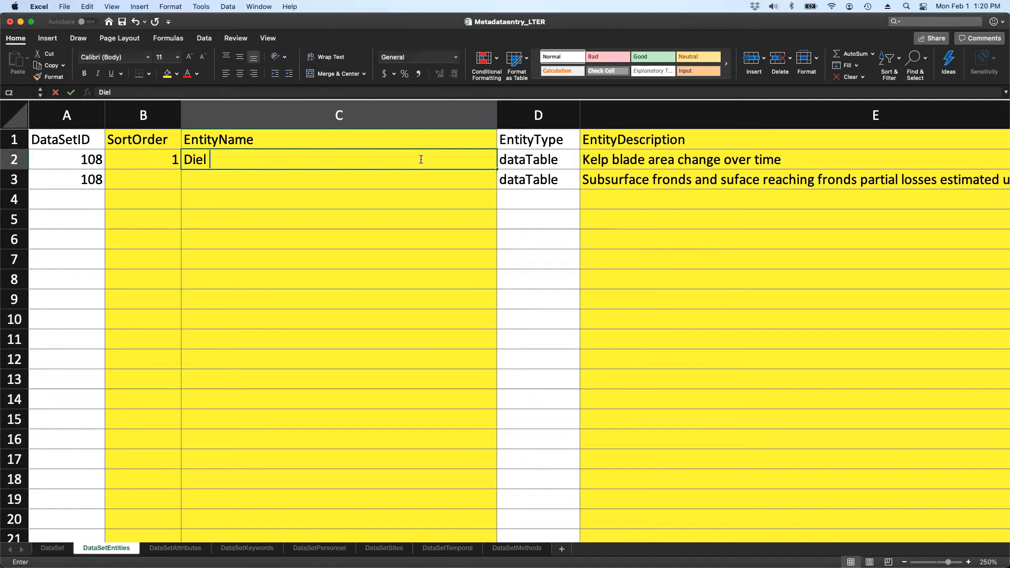
text(CTD downcasts)
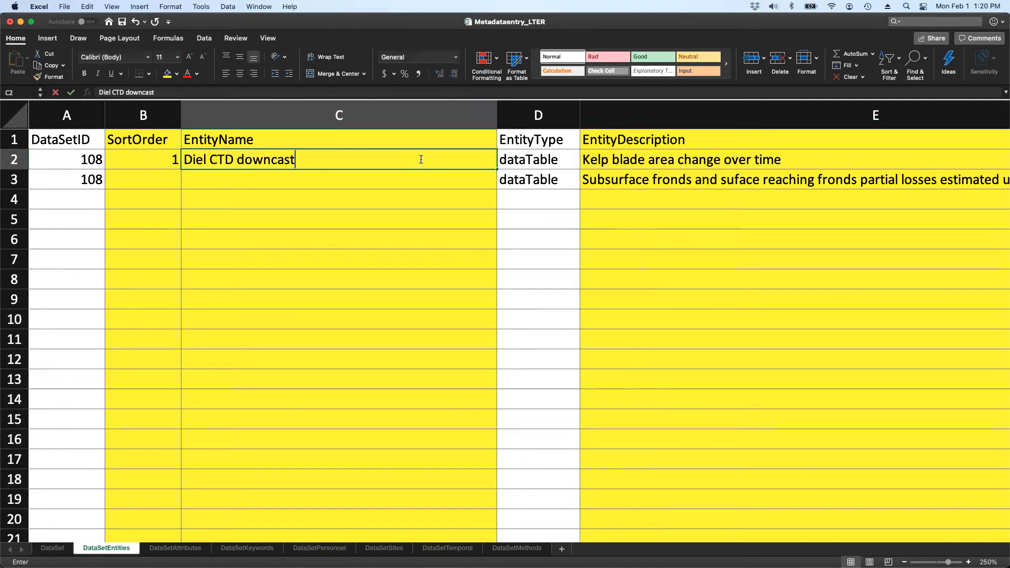
Clear the EntityDescription in row 3 and replace the one in row 2 with "CTD data from diel downcasts (unbinned) collected at Goleta Pier".
click(652, 181)
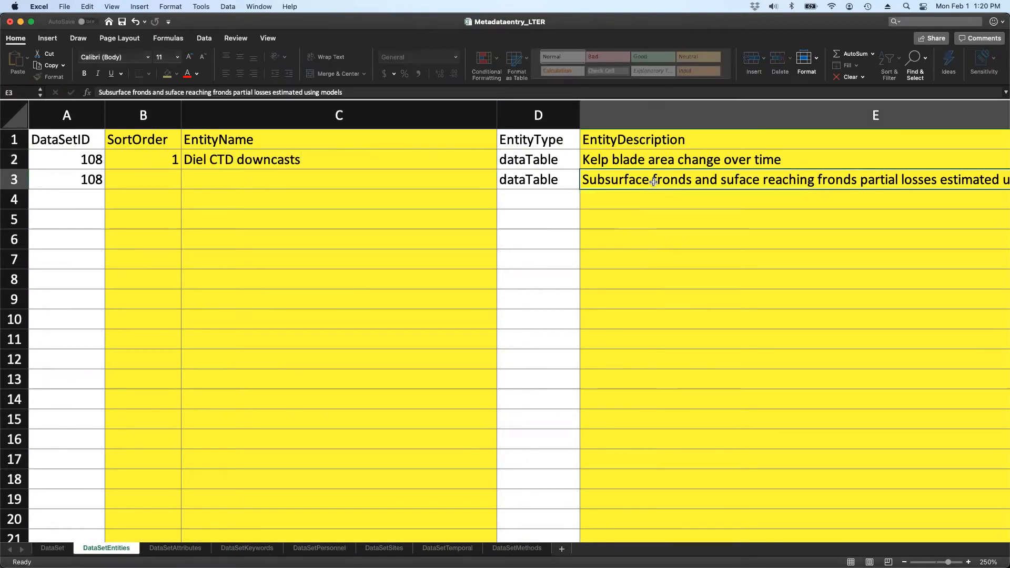
key(Delete)
scroll(651, 180, right, 5)
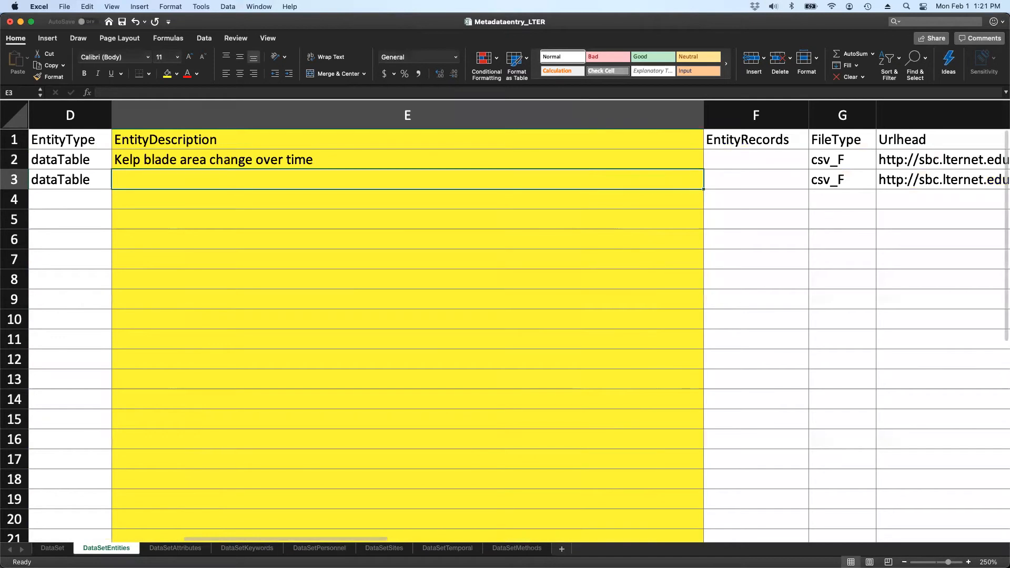
key(super+c)
click(277, 167)
click(275, 160)
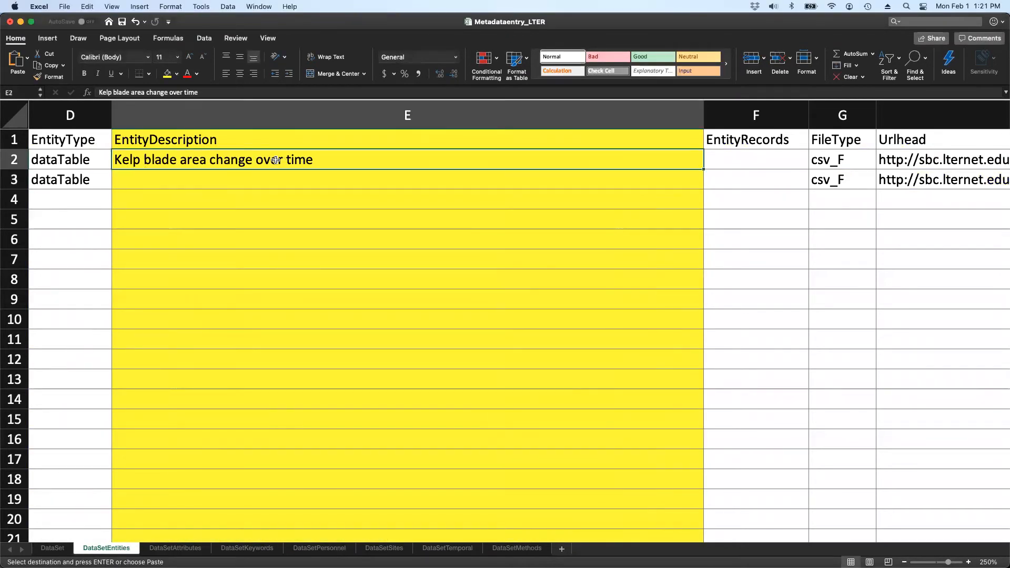
key(super+v)
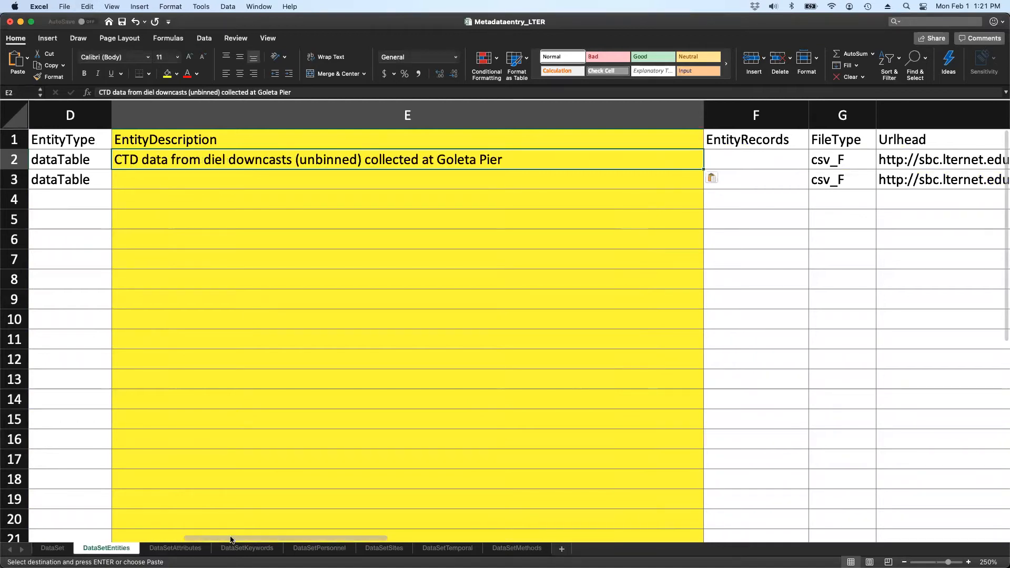
Clear the sample FileName in row 3 and set the first entity's FileName in row 2 to Diel_CTD.csv.
drag(240, 541, 347, 532)
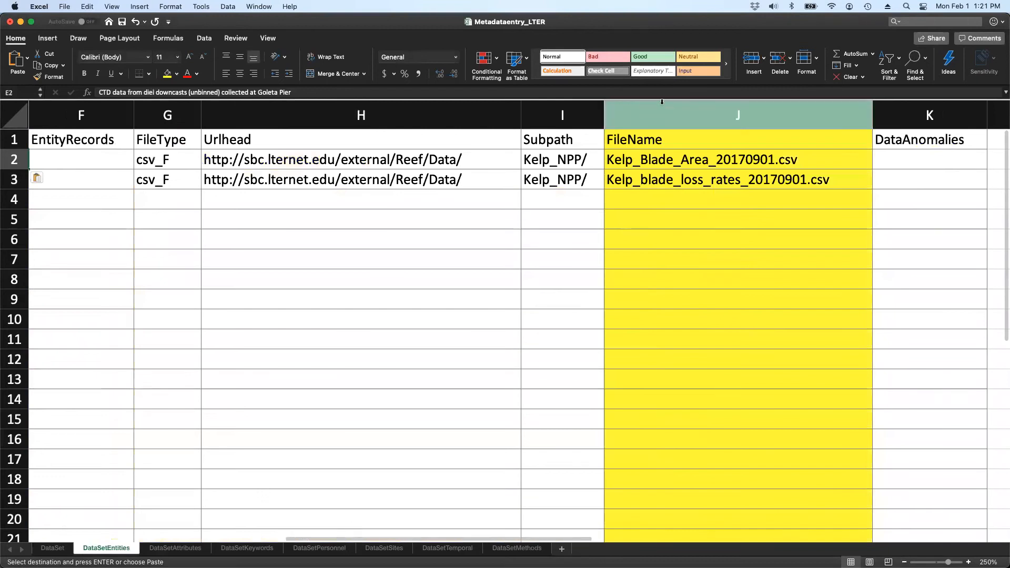
click(667, 179)
key(Delete)
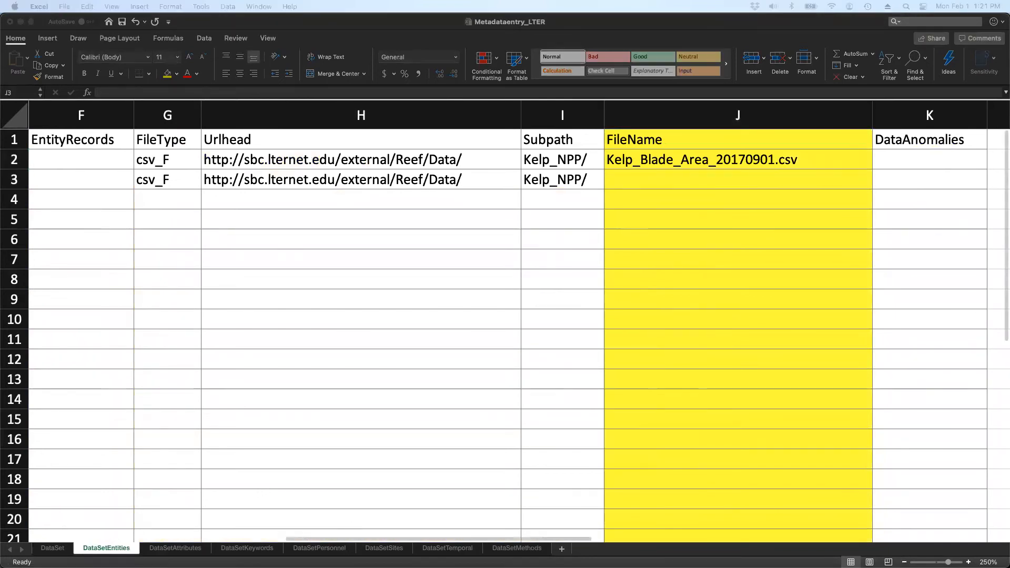
click(698, 161)
click(699, 162)
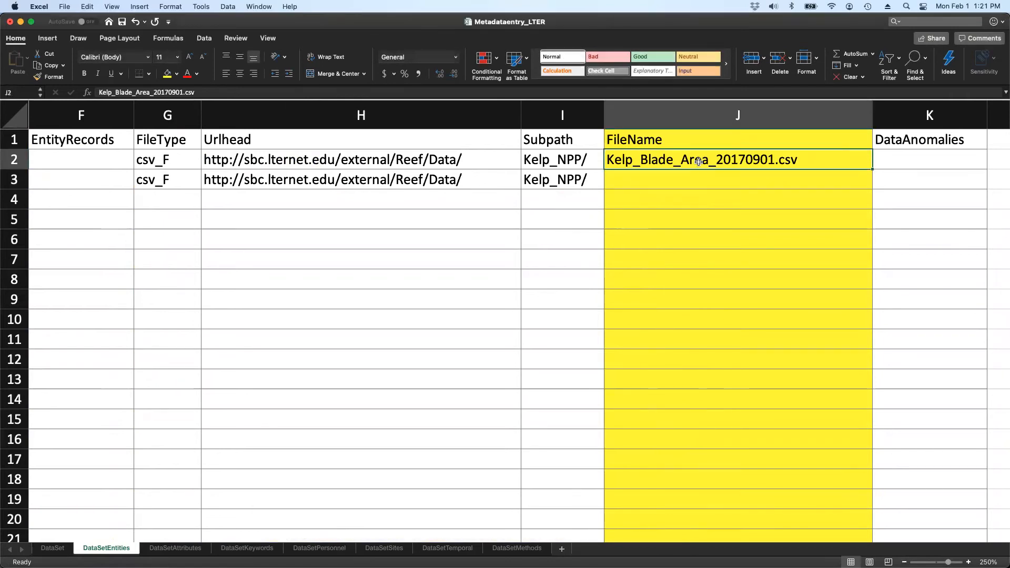
text(Diel_CTD)
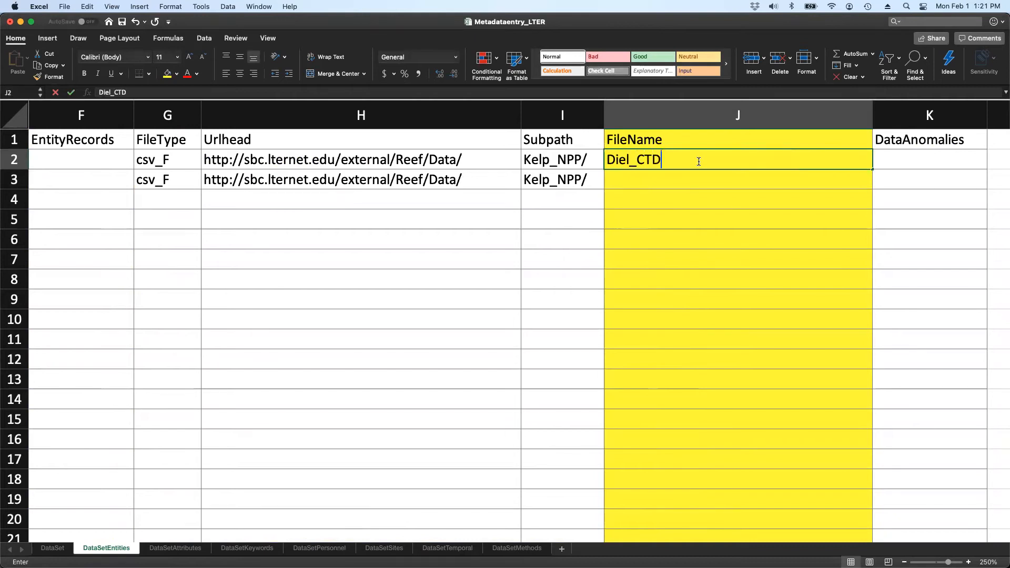
text(.csv)
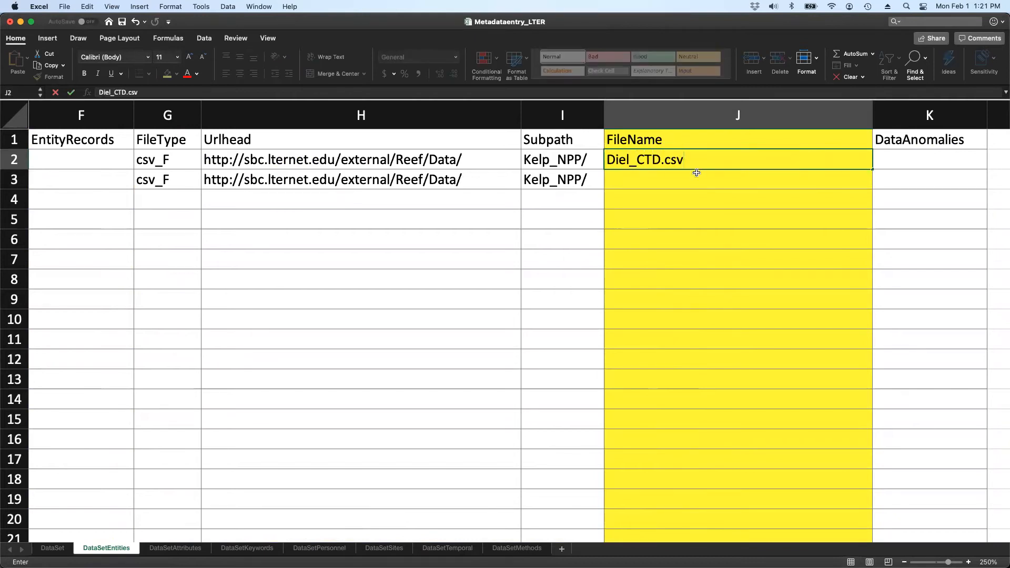
key(Return)
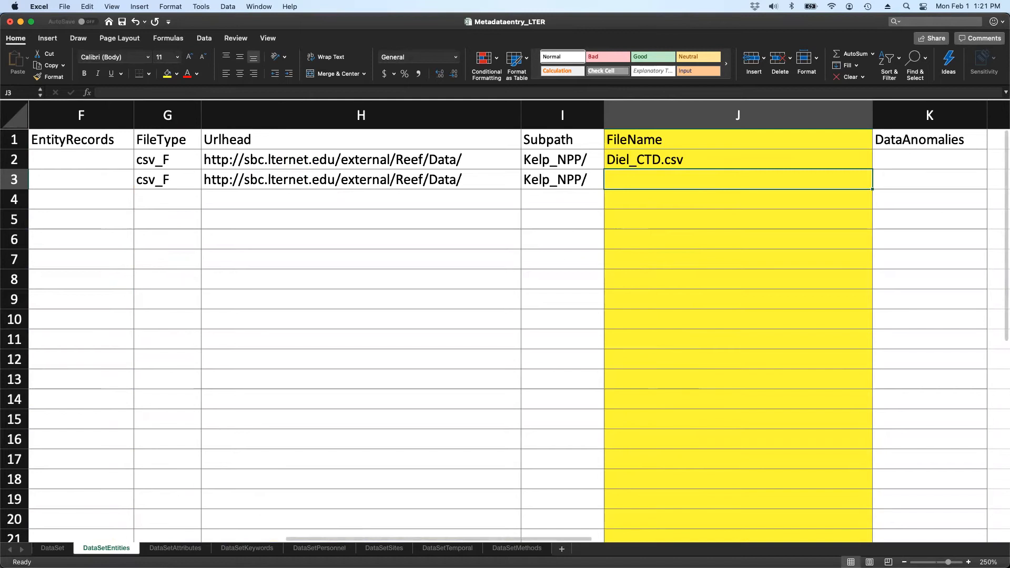
On the DataSetAttributes sheet, clear the EntitySortOrder and ColumnPosition values in rows 7 to 12.
click(176, 548)
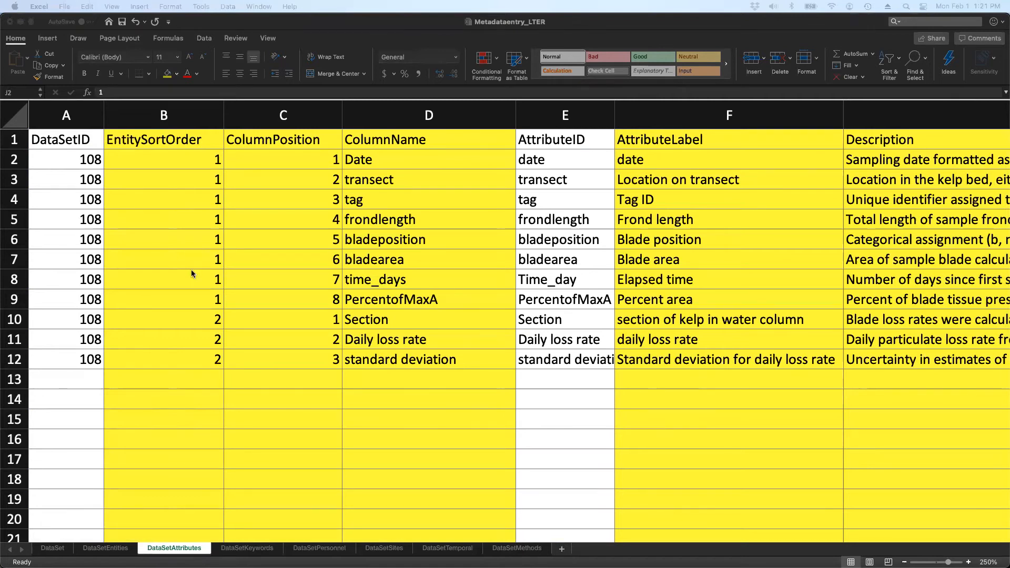
click(192, 300)
drag(192, 260, 188, 352)
key(Delete)
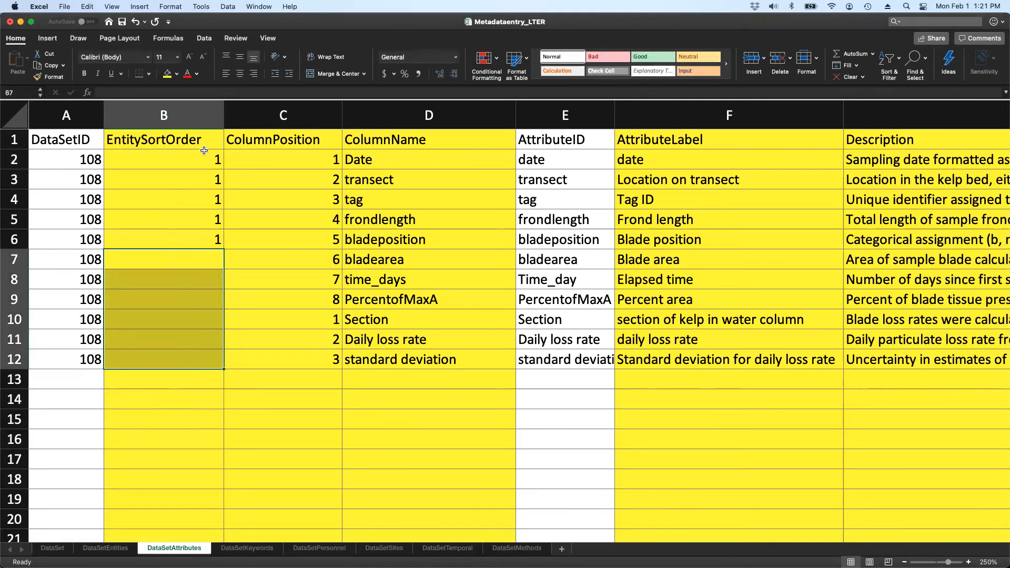
click(260, 160)
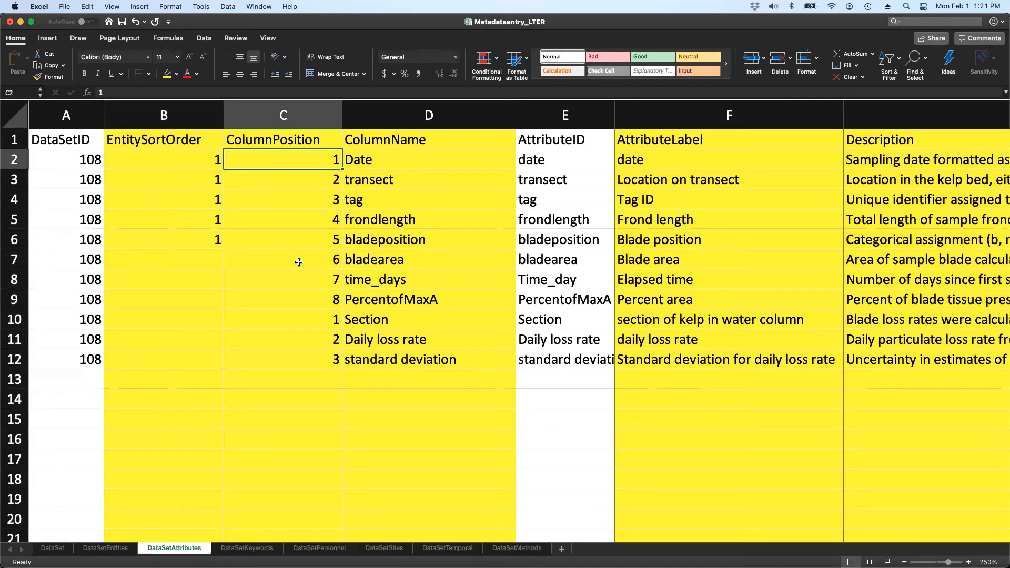
drag(299, 262, 300, 356)
key(Delete)
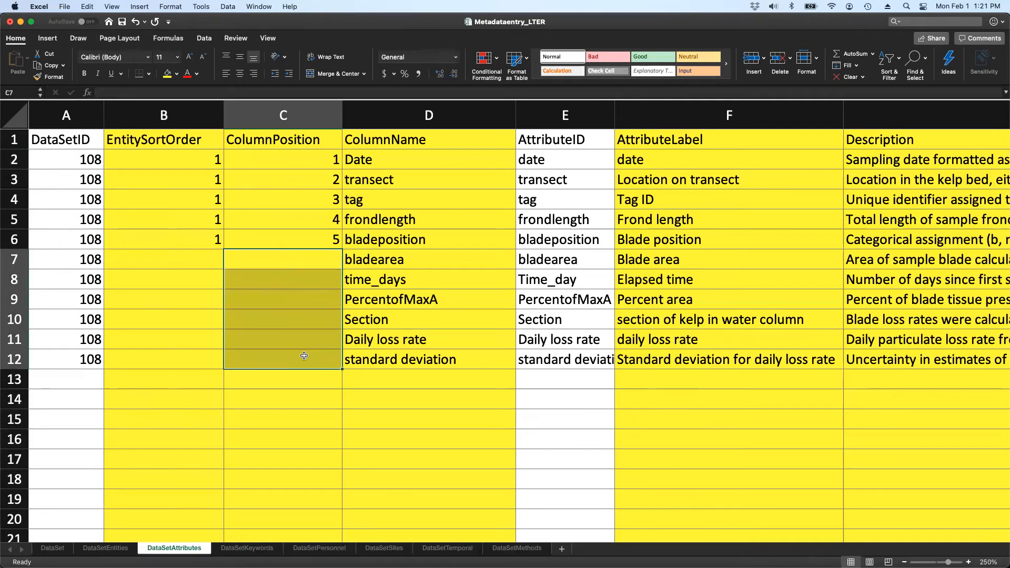
Clear the ColumnName entries in rows 7 to 12 and paste DateTime, Depth, Temperature, Salinity and Sigma into D2:D6.
drag(329, 247, 389, 251)
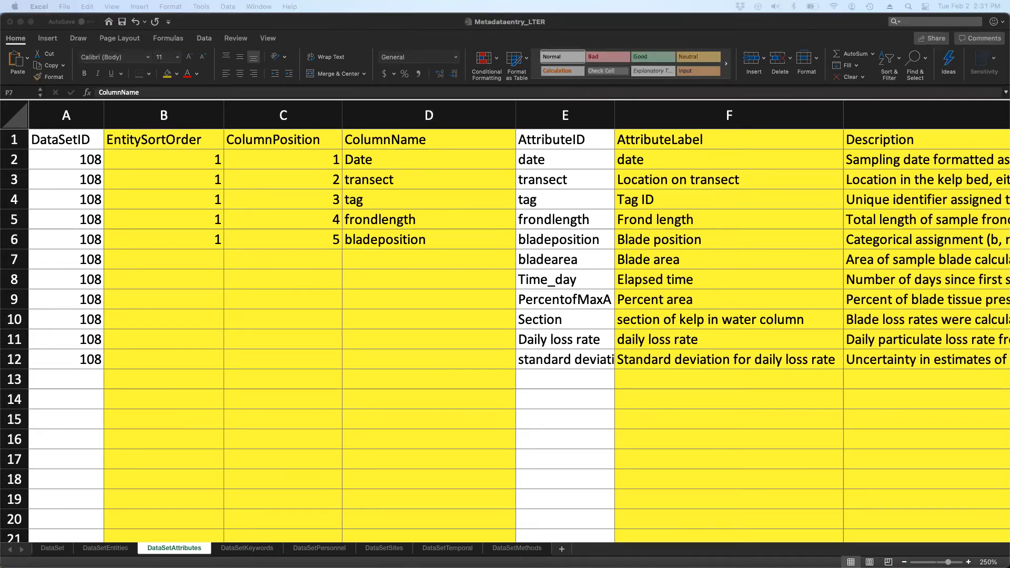
click(384, 160)
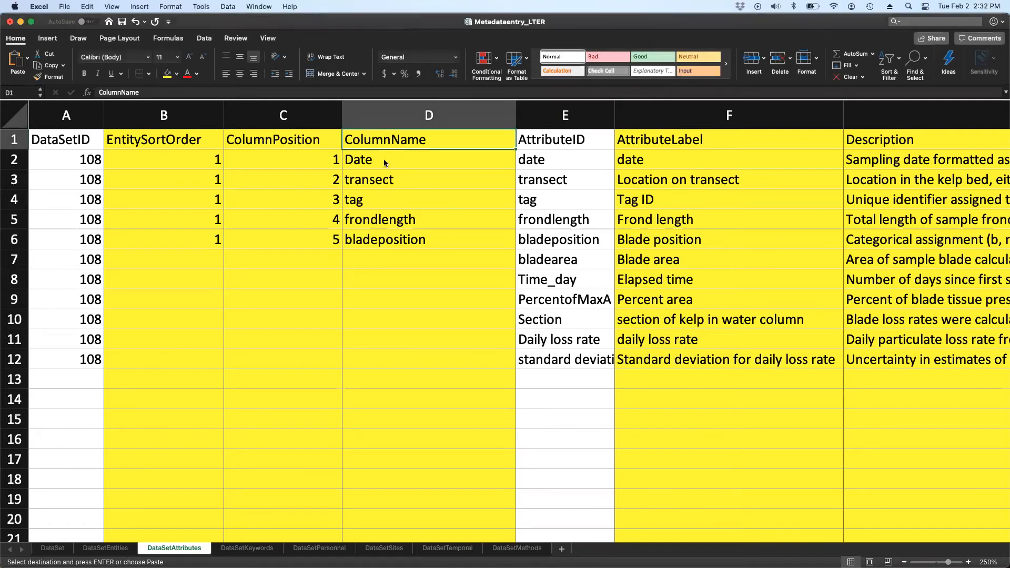
click(384, 160)
key(cmd+v)
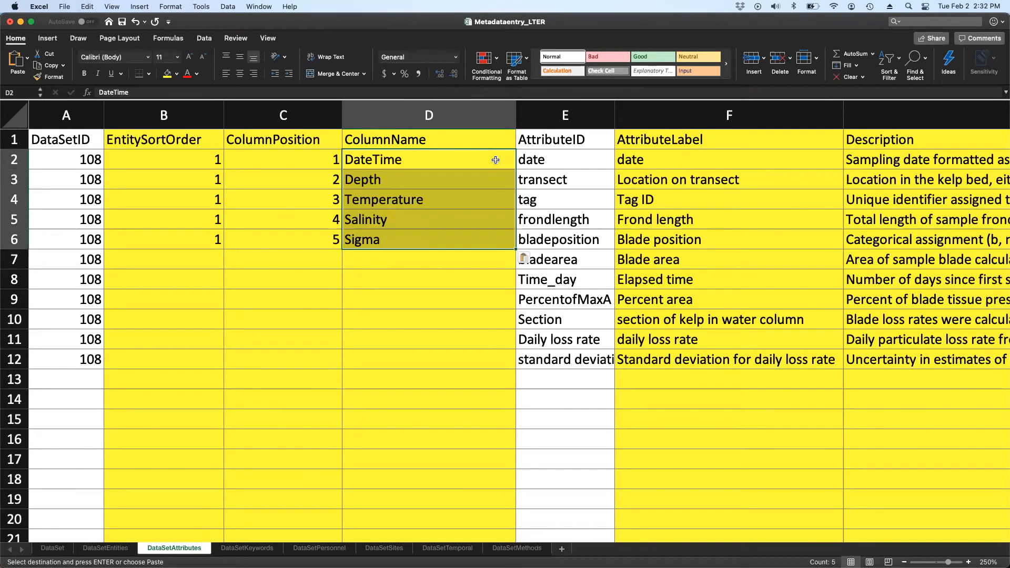
Clear the AttributeLabel entries in rows 7 to 12 and paste sampling_time, ctd_depth, ctd_potential_temp00, ctd_sal00 and ctd_sigmatheta00 into F2:F6.
drag(652, 261, 648, 351)
key(Delete)
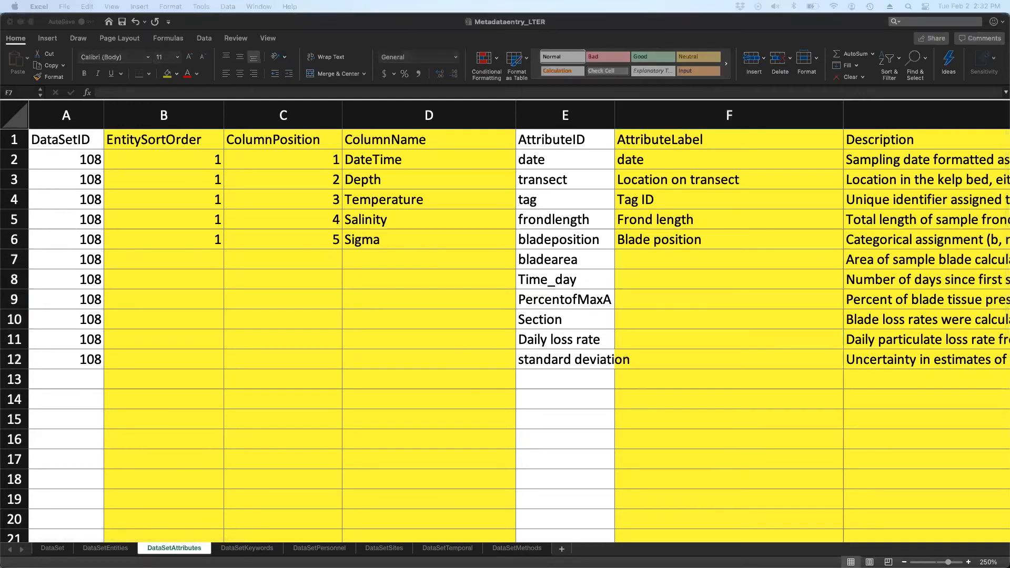
key(super+c)
click(656, 161)
click(655, 161)
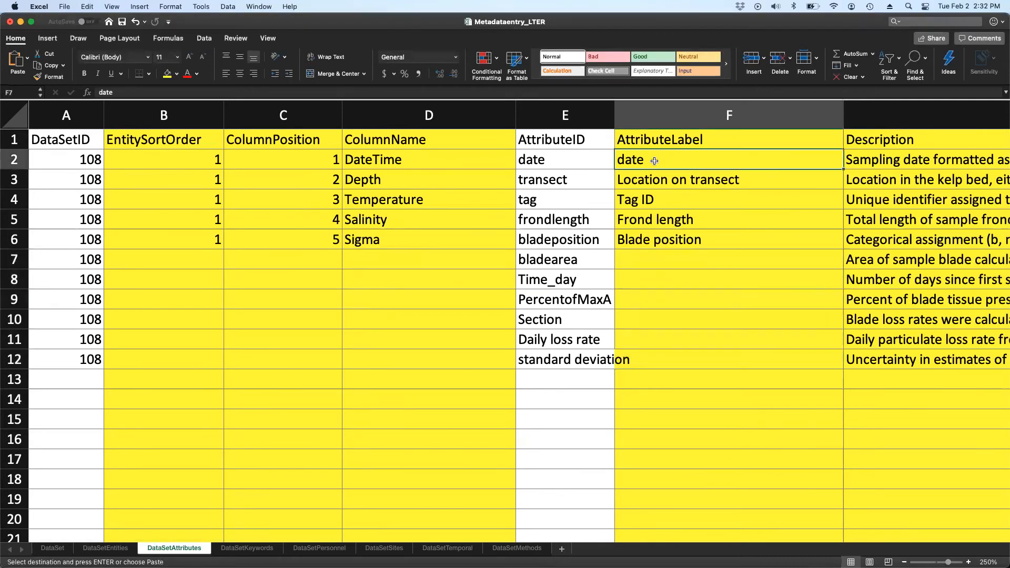
key(super+v)
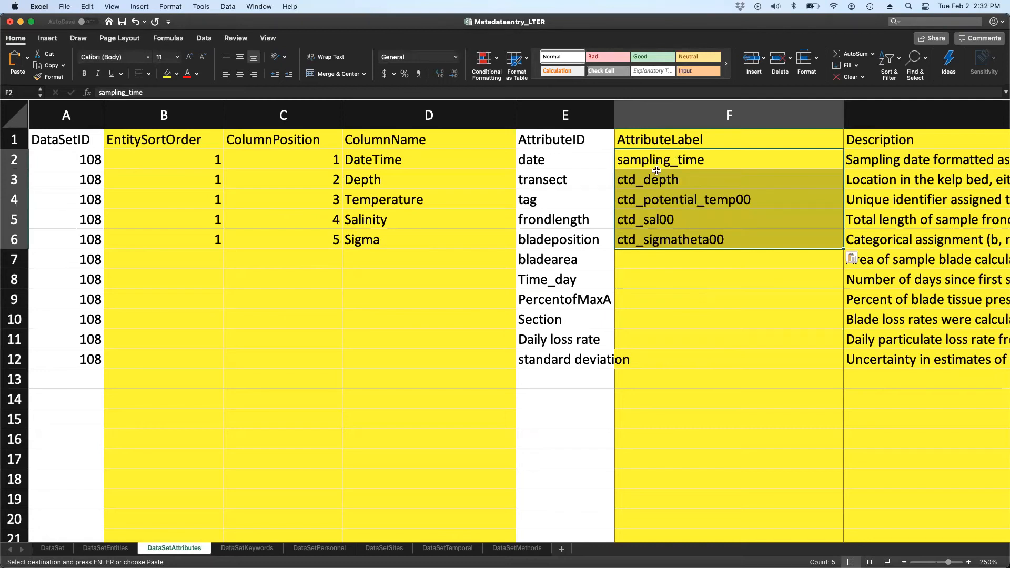
click(691, 261)
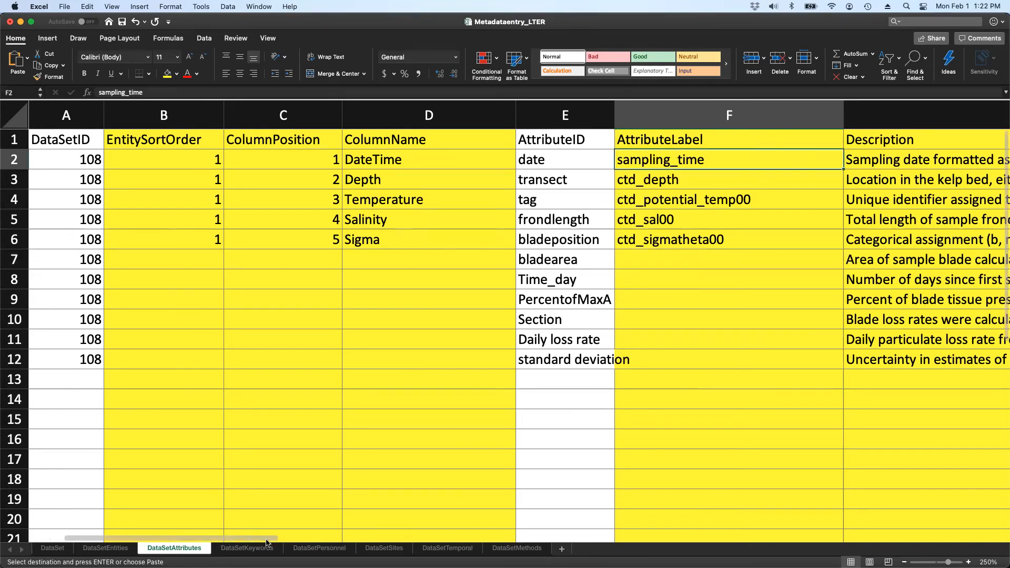
Clear the Description entries in rows 7 to 12 and paste the copied time, depth, temperature, salinity and sigma-theta descriptions into G2:G6.
drag(252, 538, 339, 540)
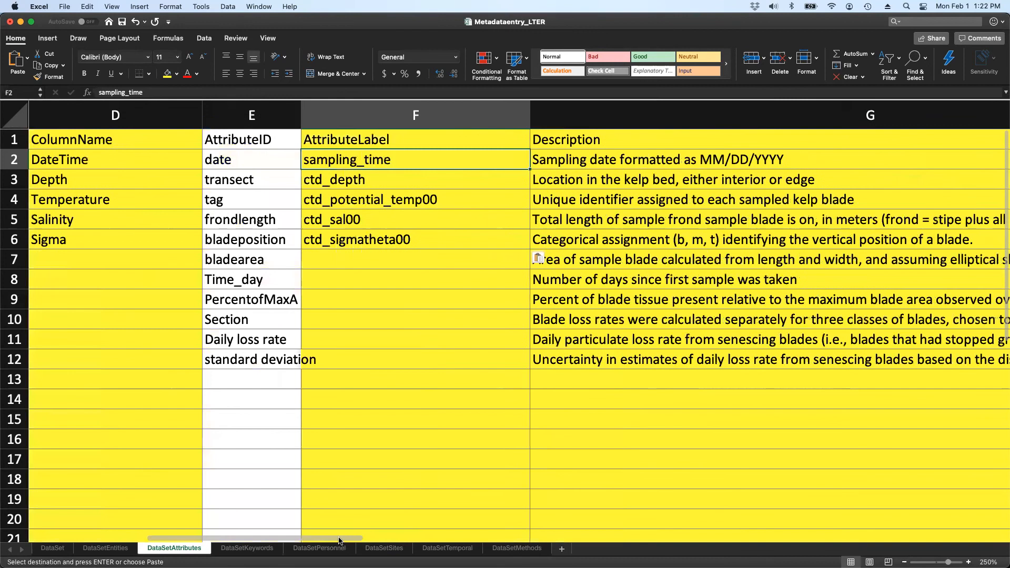
drag(631, 260, 629, 357)
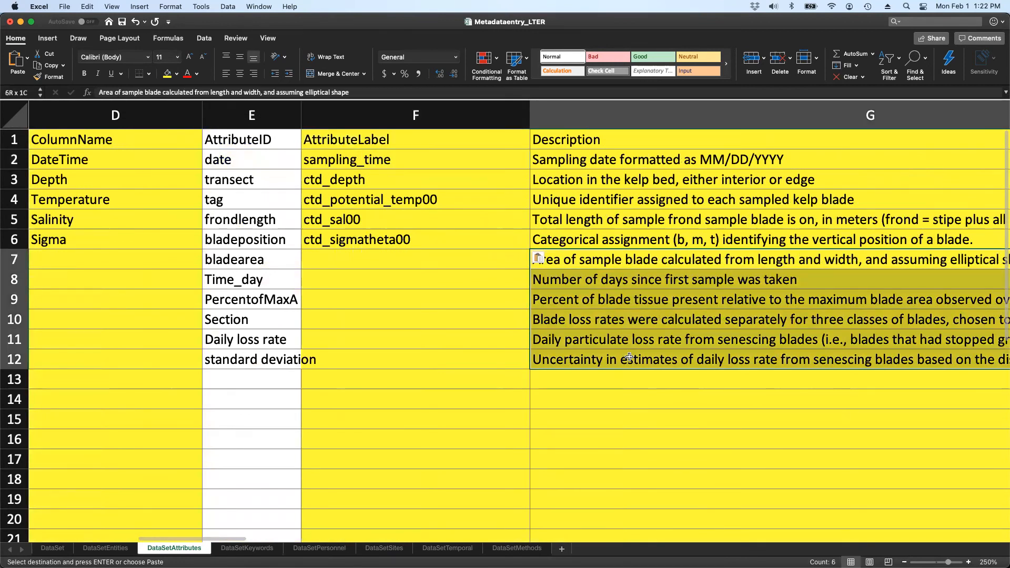
key(super+z)
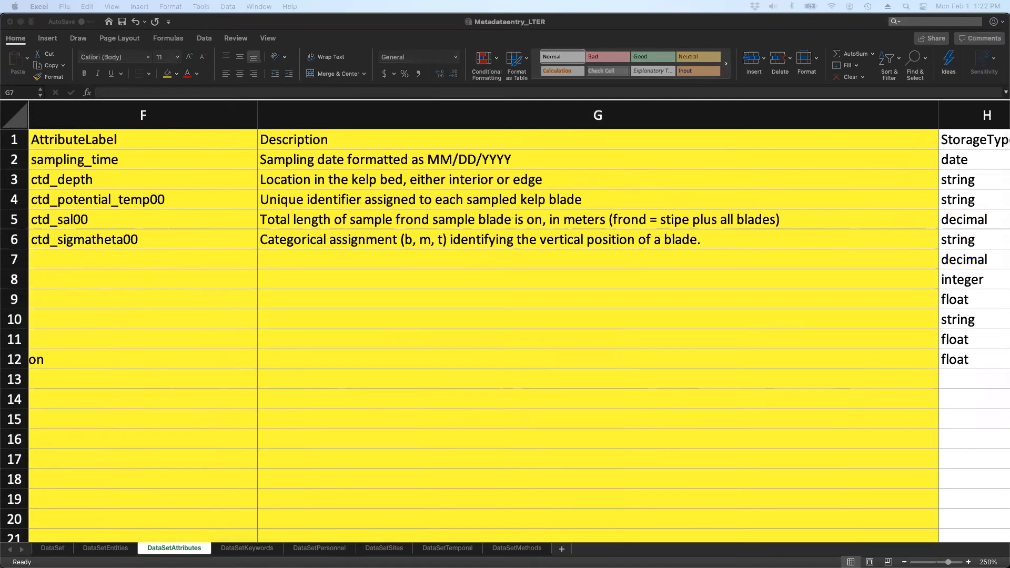
click(403, 159)
click(403, 158)
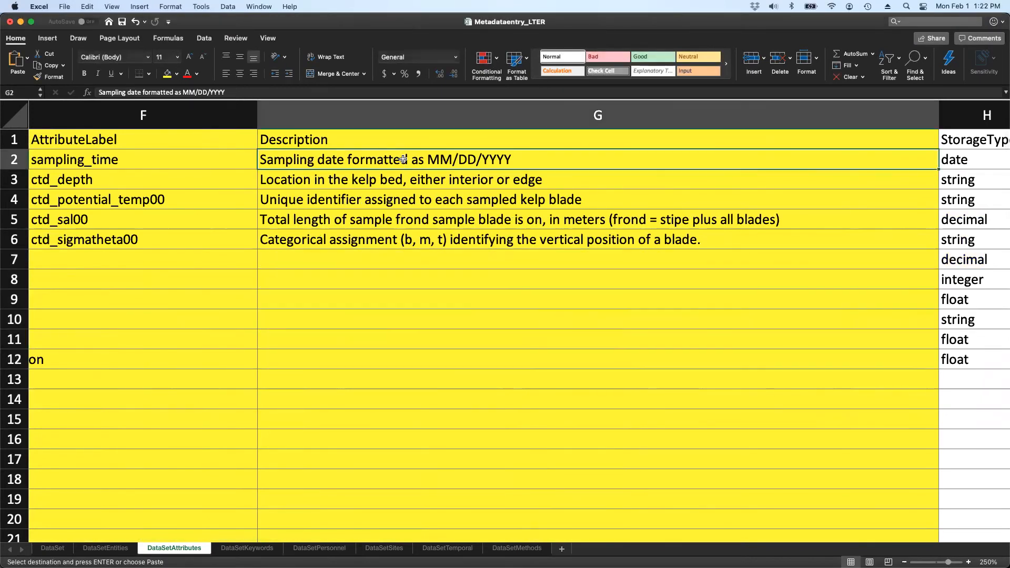
key(super+v)
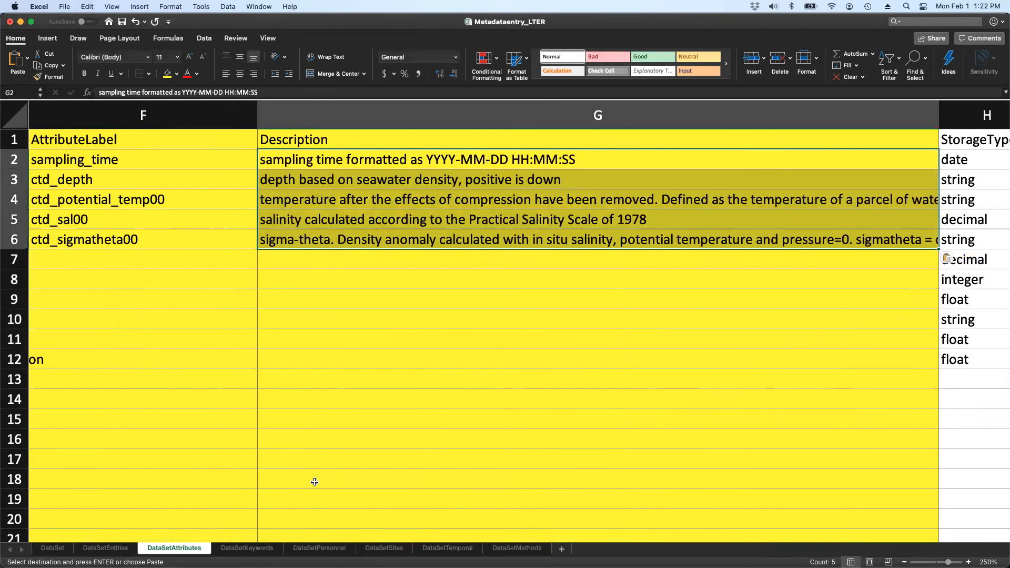
Replace the FormatString of the DateTime attribute in cell J2 with YYYY-MM-DD HH:MM:SS.
drag(276, 537, 371, 526)
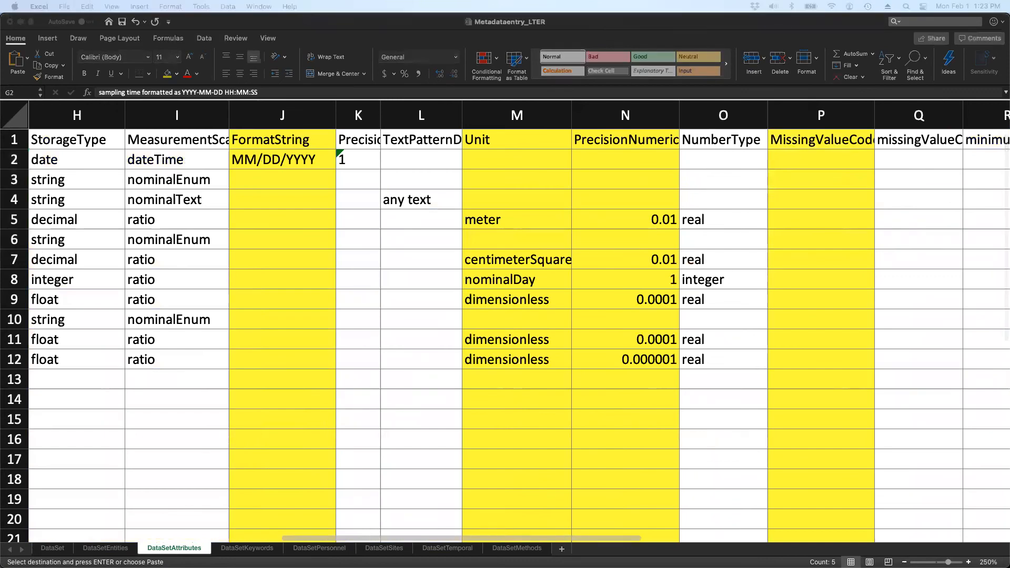
click(293, 157)
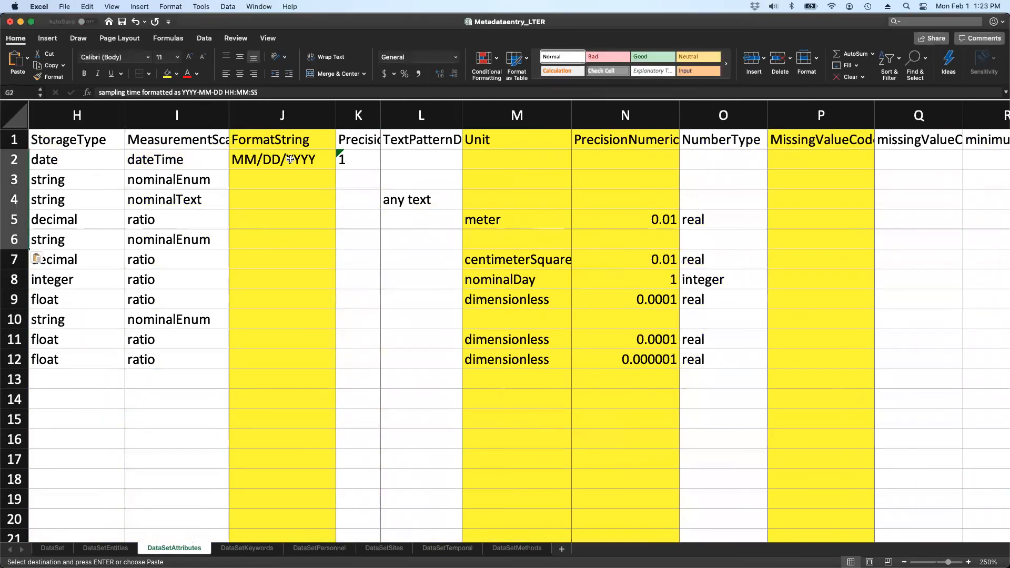
click(293, 156)
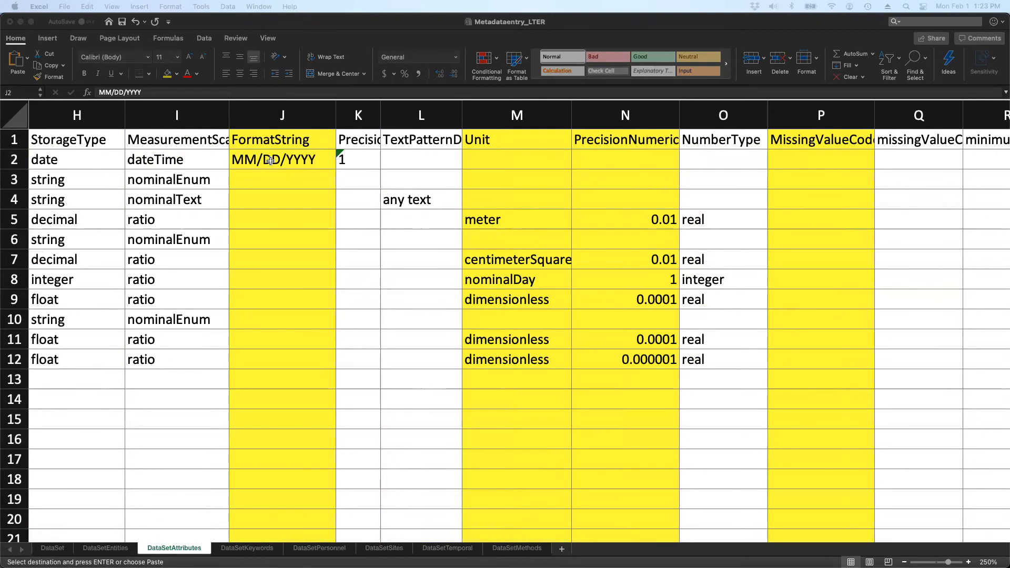
click(325, 159)
key(super+v)
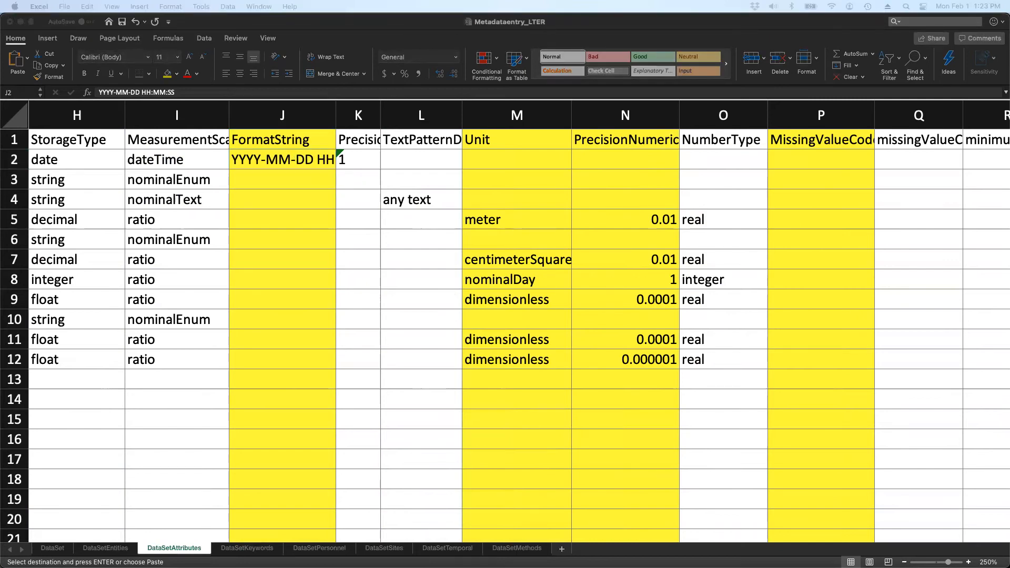
Paste the units meter, celsius, dimensionless and kilogramPerMeterCubed into the Unit column, cells M3:M6.
click(542, 178)
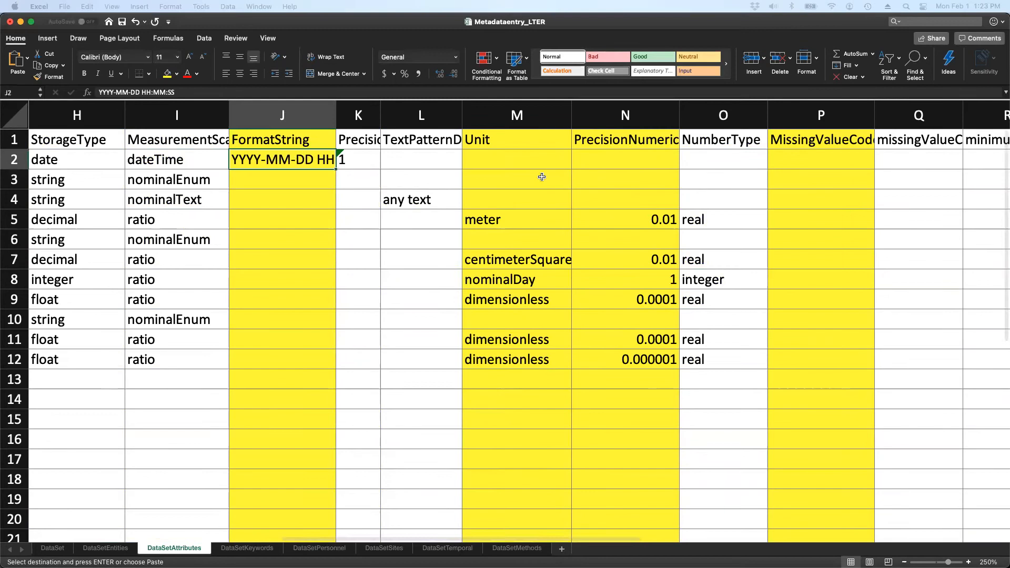
key(super+v)
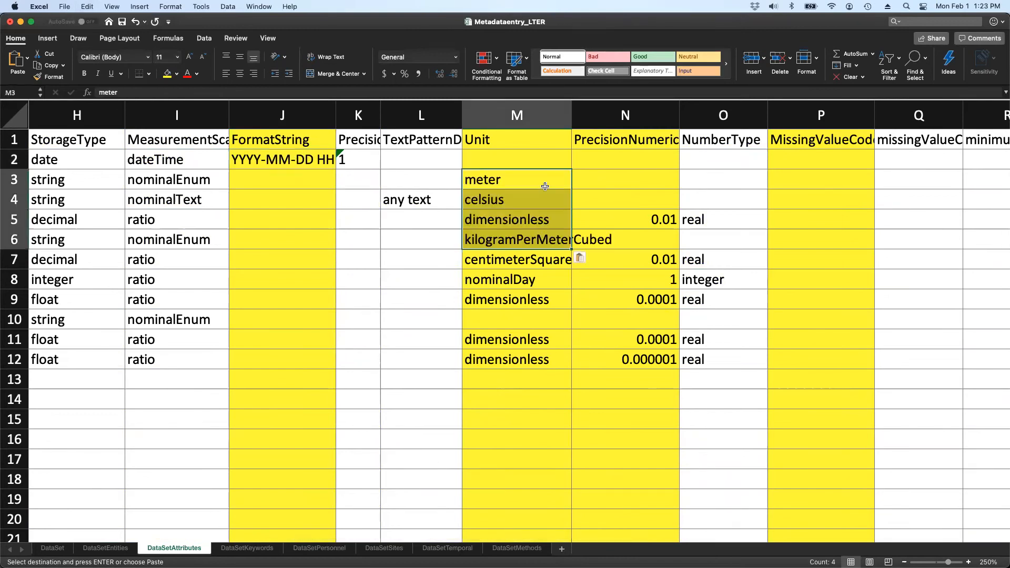
Clear the leftover Unit and PrecisionNumeric entries in rows 7 to 12, cells M7:N12.
click(537, 264)
drag(538, 287, 538, 355)
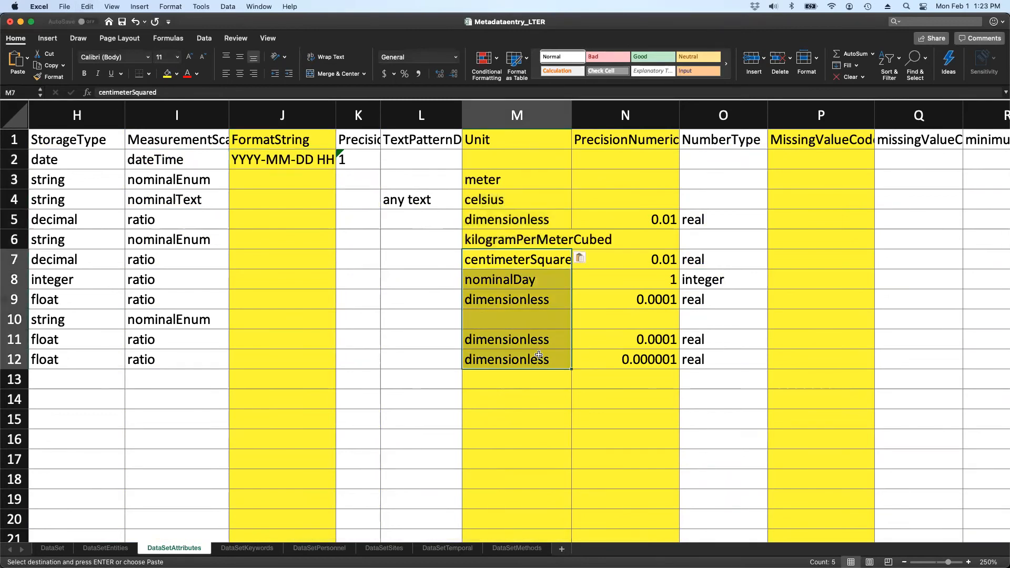
key(Delete)
drag(607, 265, 619, 363)
key(Delete)
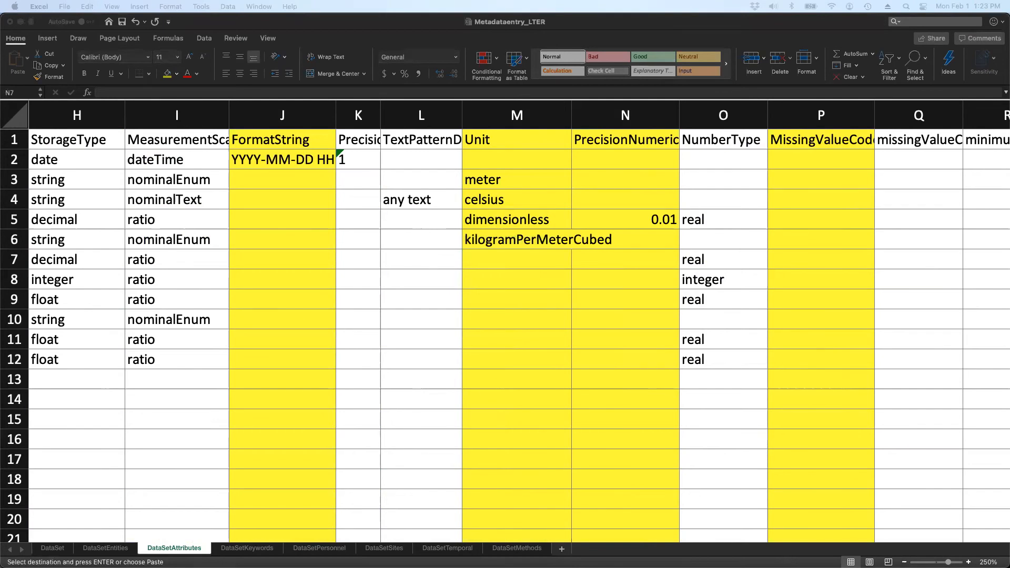
Paste the precision values 0.001, 0.01, 0.01 and 0.01 into the PrecisionNumeric column, cells N3:N6.
click(617, 179)
click(616, 181)
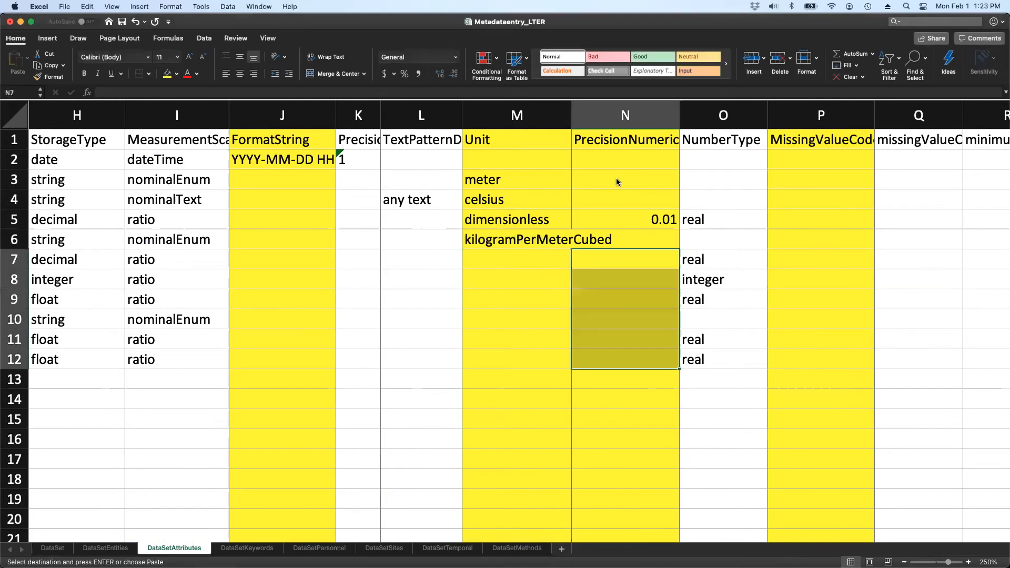
click(616, 180)
key(shift+Down)
key(shift+Down)
key(shift+Down)
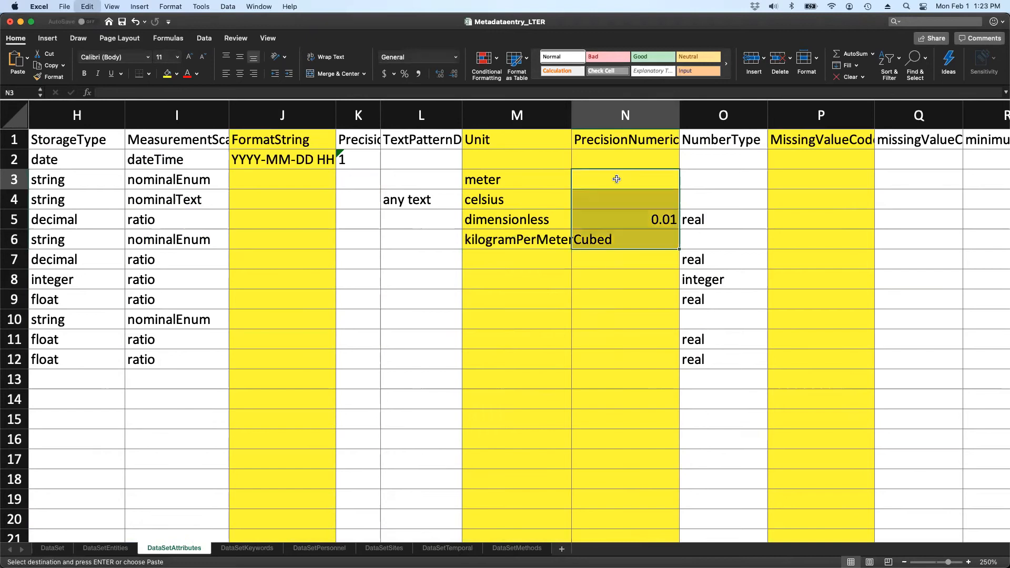
key(super+v)
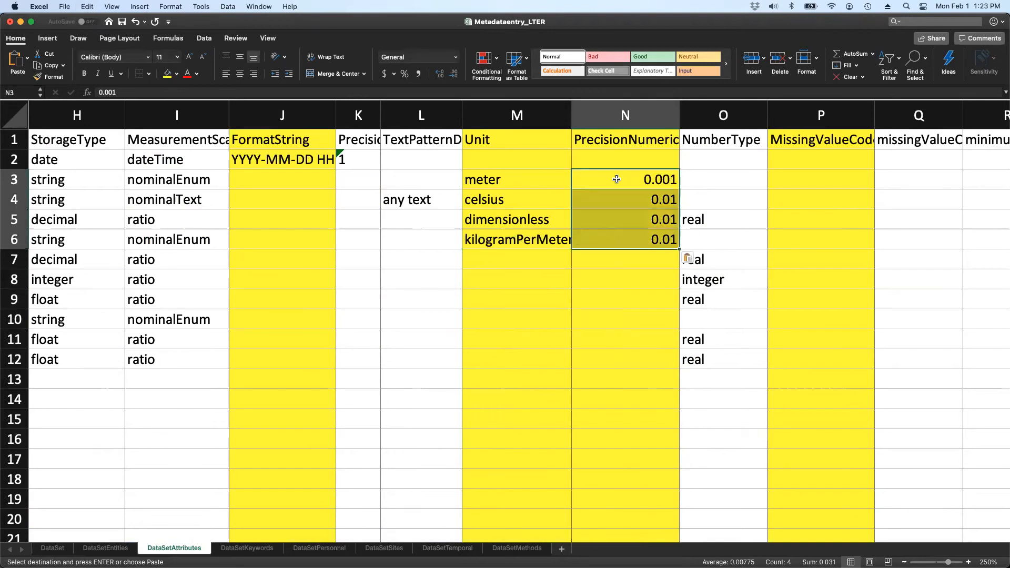
Enter NA as the MissingValueCode for all five attributes in cells P2:P6.
click(809, 156)
text(NA)
key(Return)
text(NA)
key(Return)
text(NA)
key(Return)
text(NA)
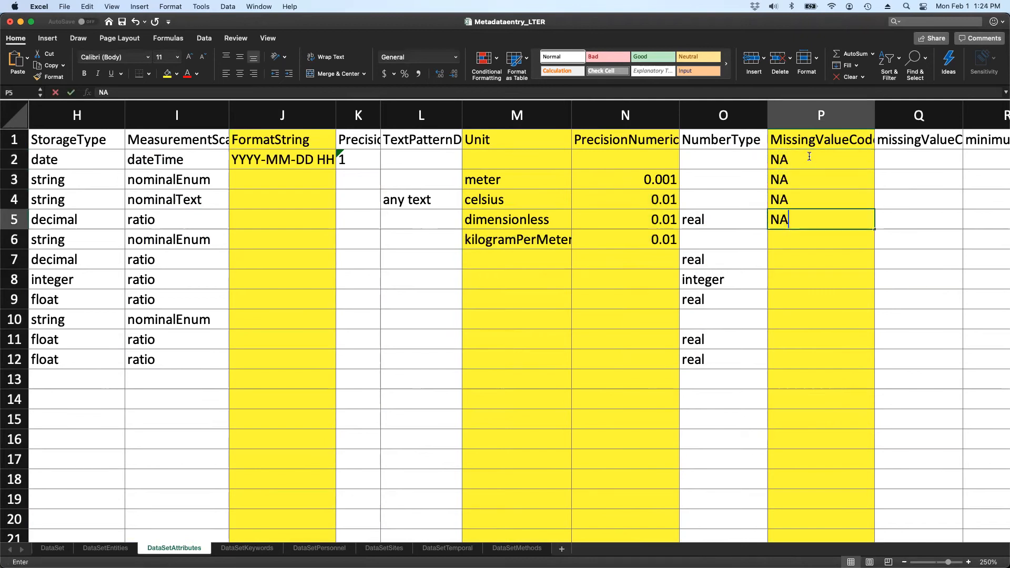
key(Return)
text(NA)
key(Return)
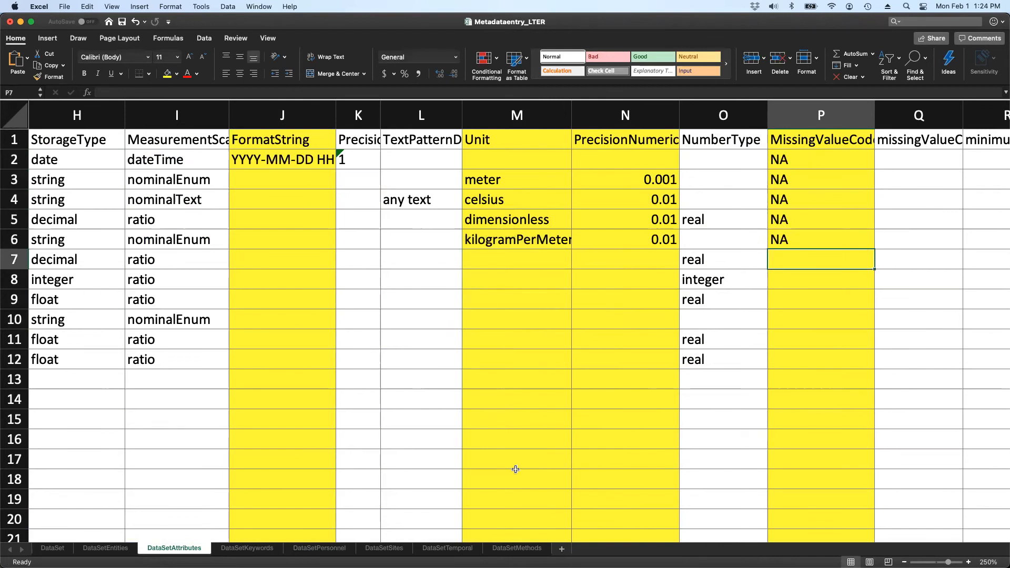
Replace the keywords in B2:B15 of the DataSetKeywords sheet with the copied list running from Goleta Bay to biogeochemistry.
click(245, 548)
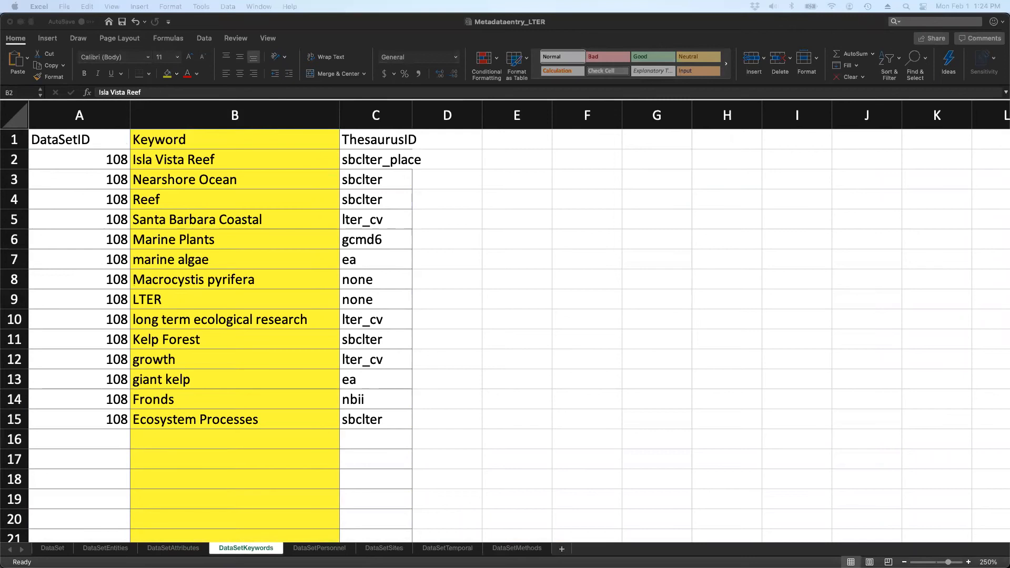
key(super+c)
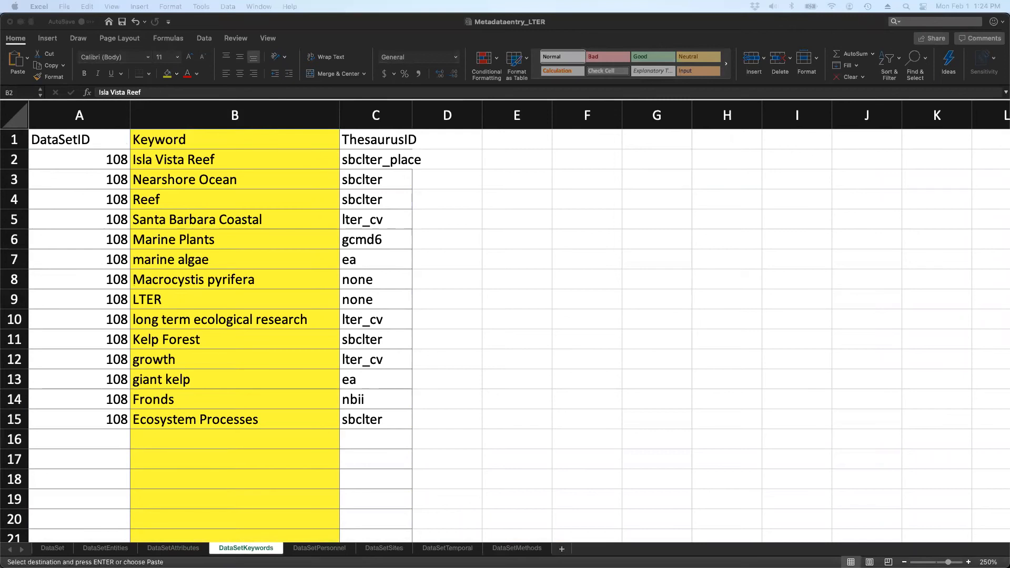
click(235, 160)
key(super+v)
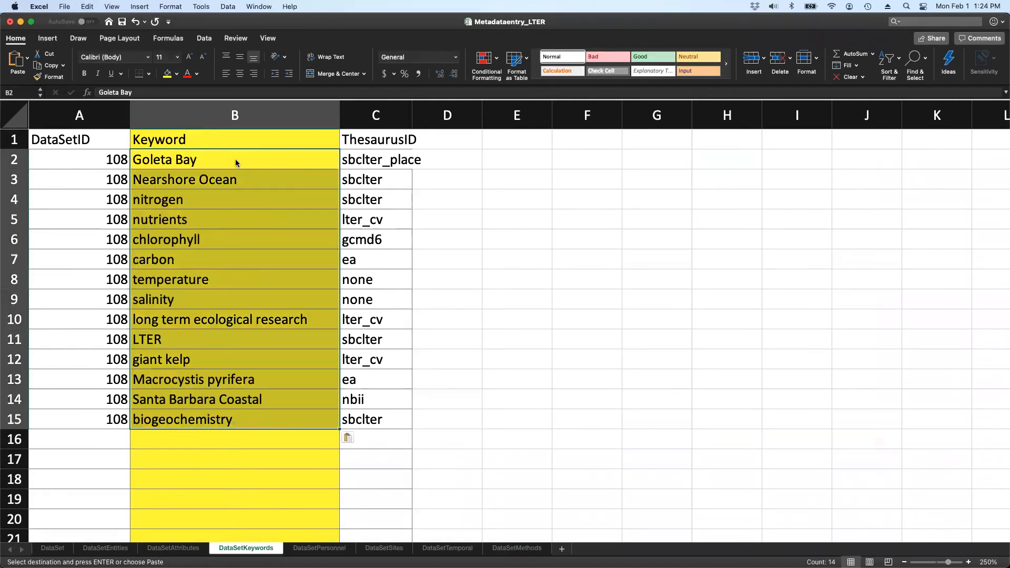
Review the pasted entries in the Keyword column, including the place, habitat, chemistry and LTER keywords.
click(236, 161)
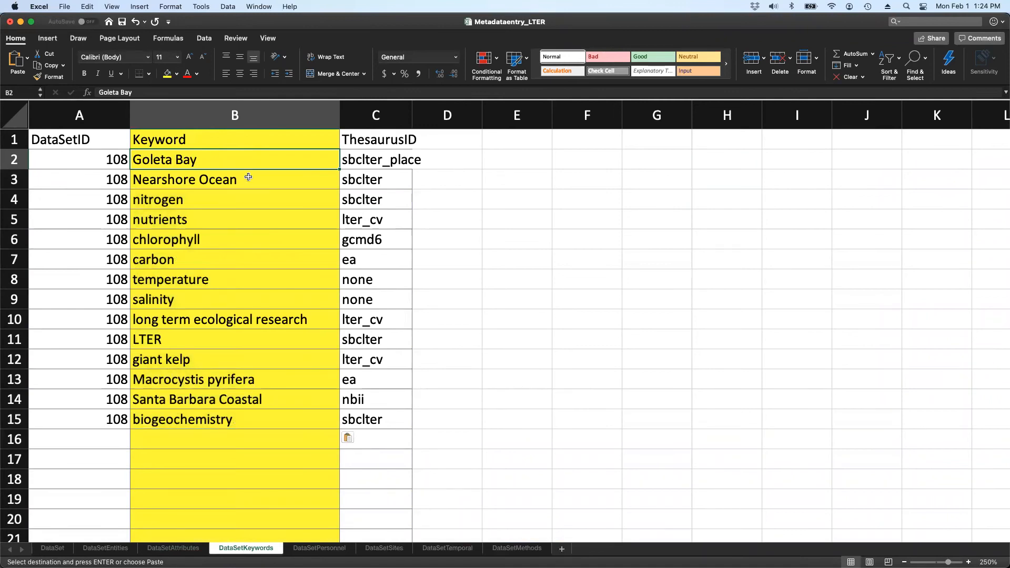
click(248, 177)
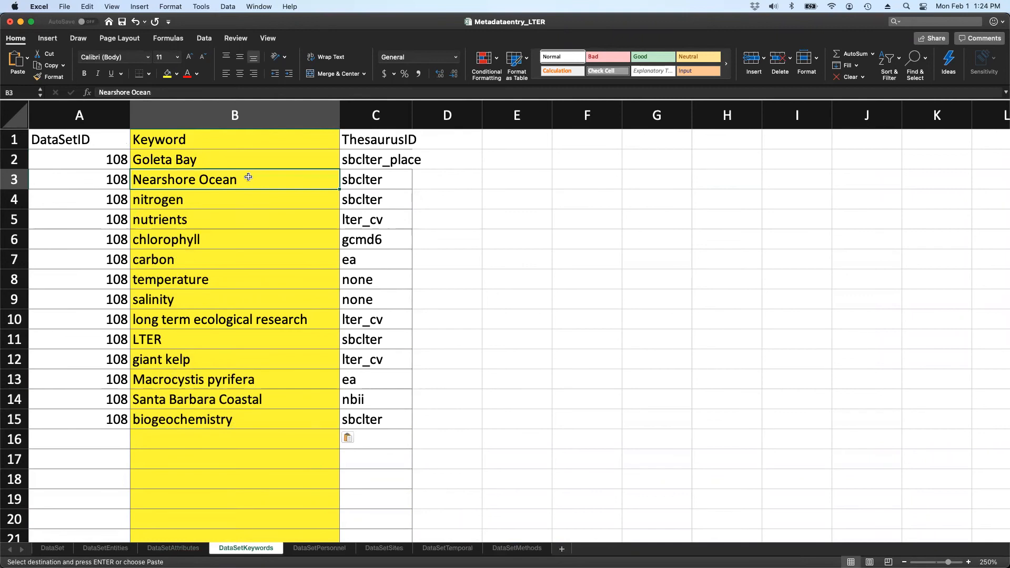
click(248, 198)
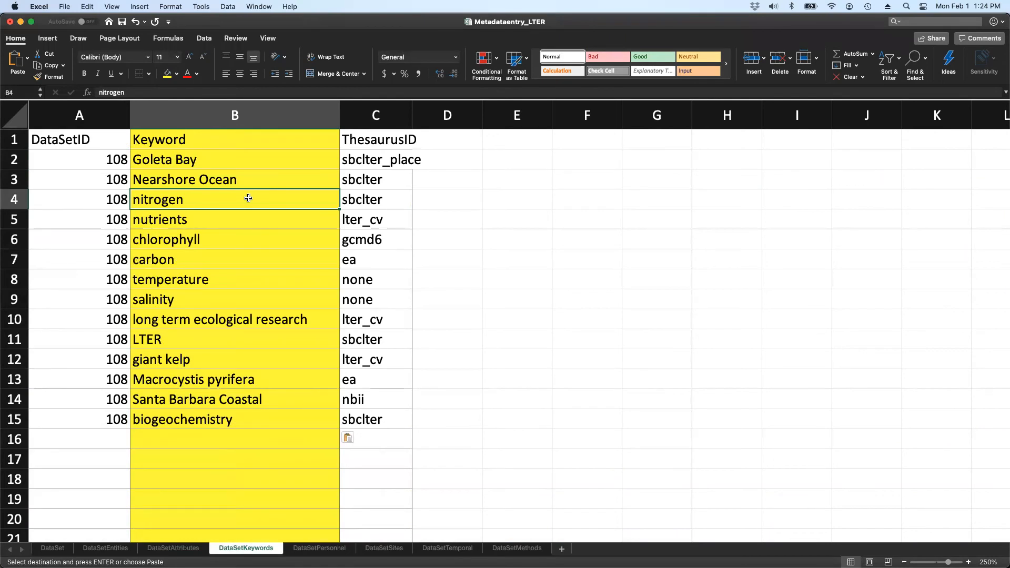
click(248, 238)
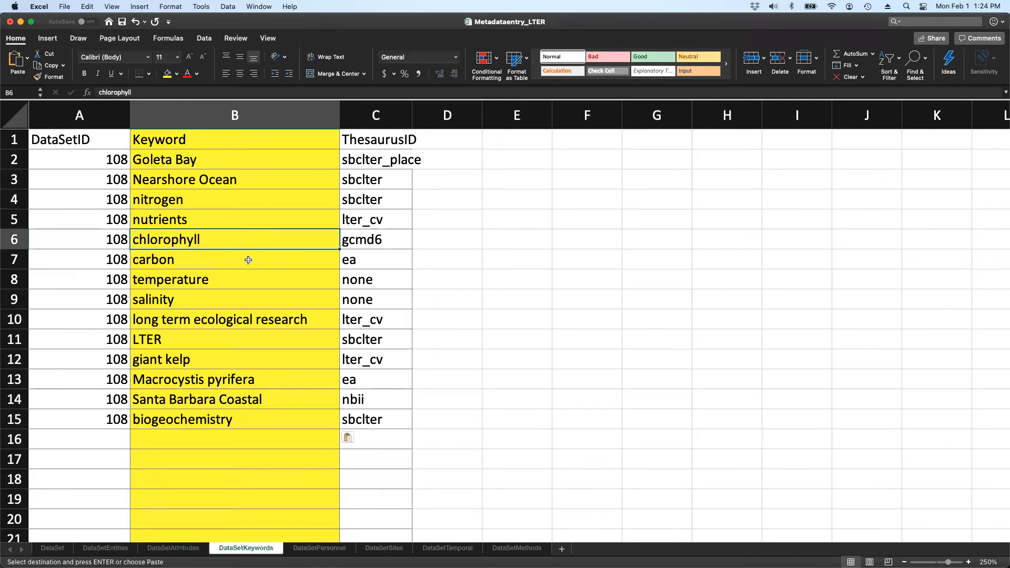
click(249, 262)
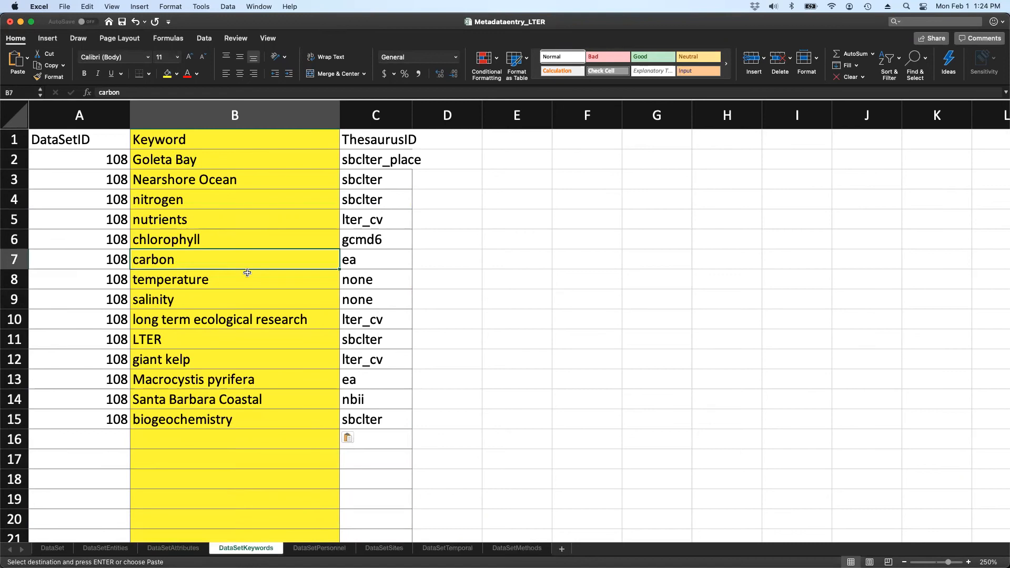
click(251, 319)
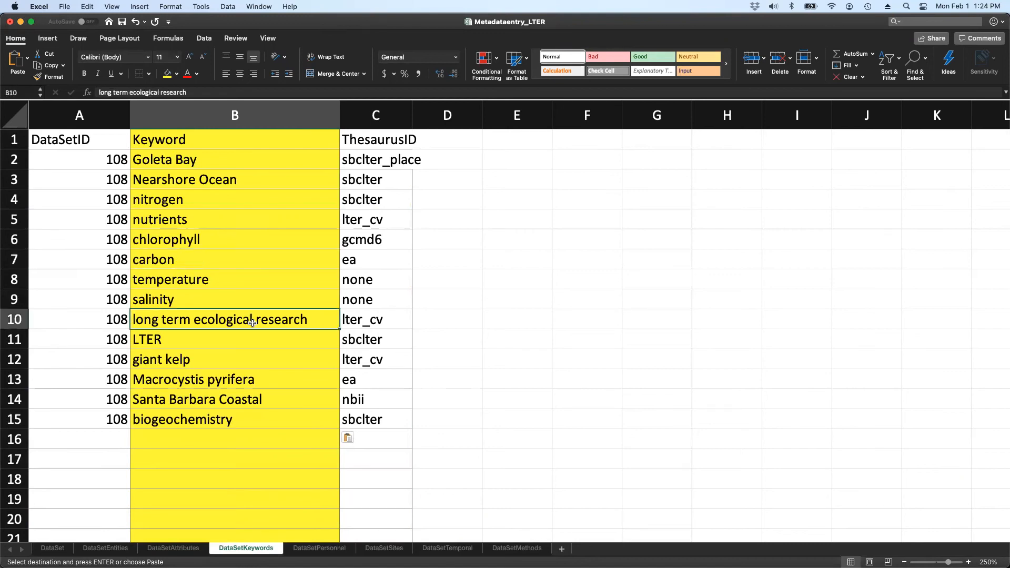
click(274, 402)
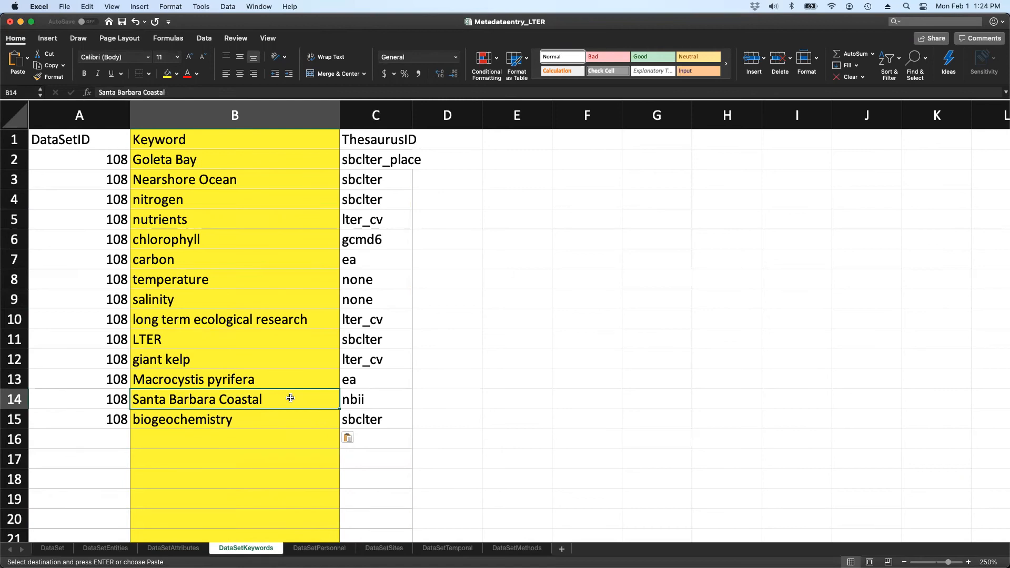
Paste the three copied creator names over the NameID entries in B2:B4 of the DataSetPersonnel sheet.
click(311, 549)
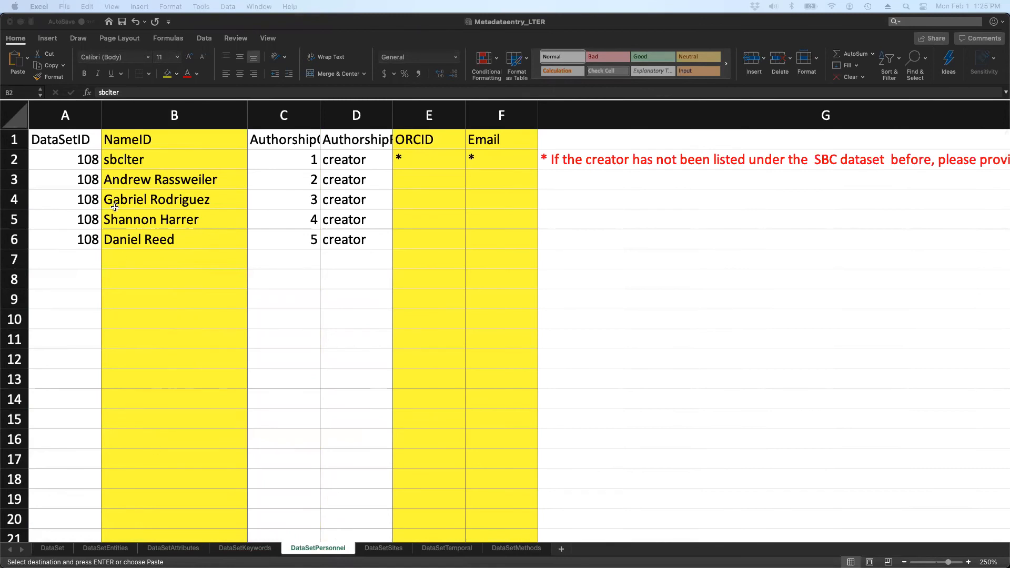
click(191, 159)
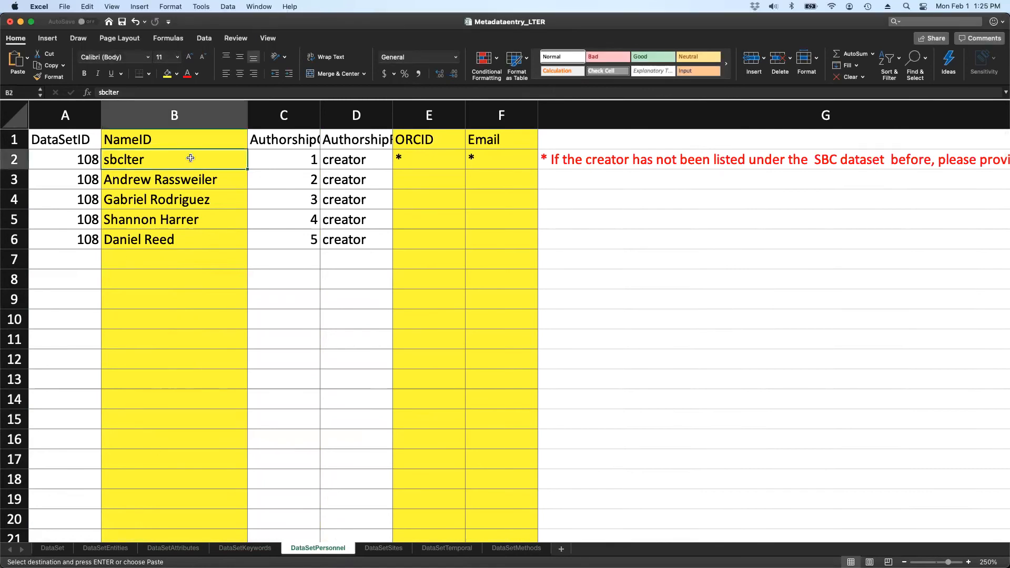
key(shift+Down)
key(shift+Down)
key(super+v)
Clear the leftover creator names in B5 and B6, and check the ORCID and Email fields of the first creator.
click(206, 222)
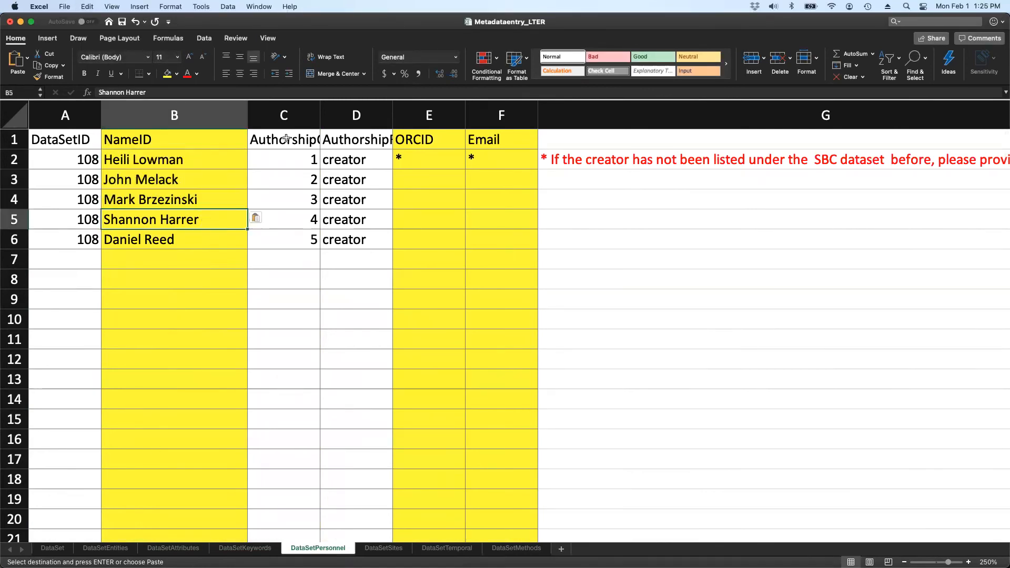
key(Delete)
key(Down)
key(Delete)
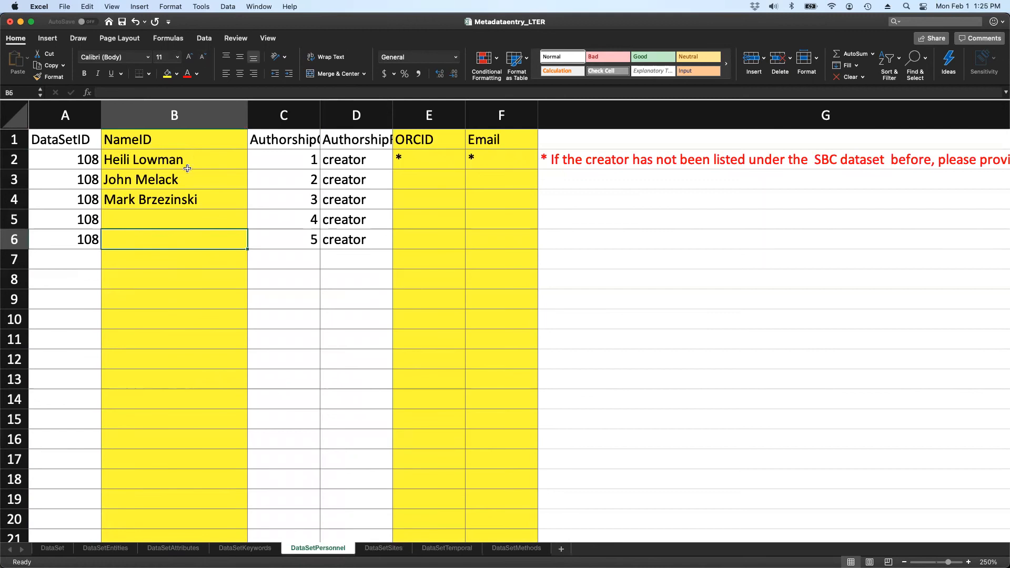
click(202, 161)
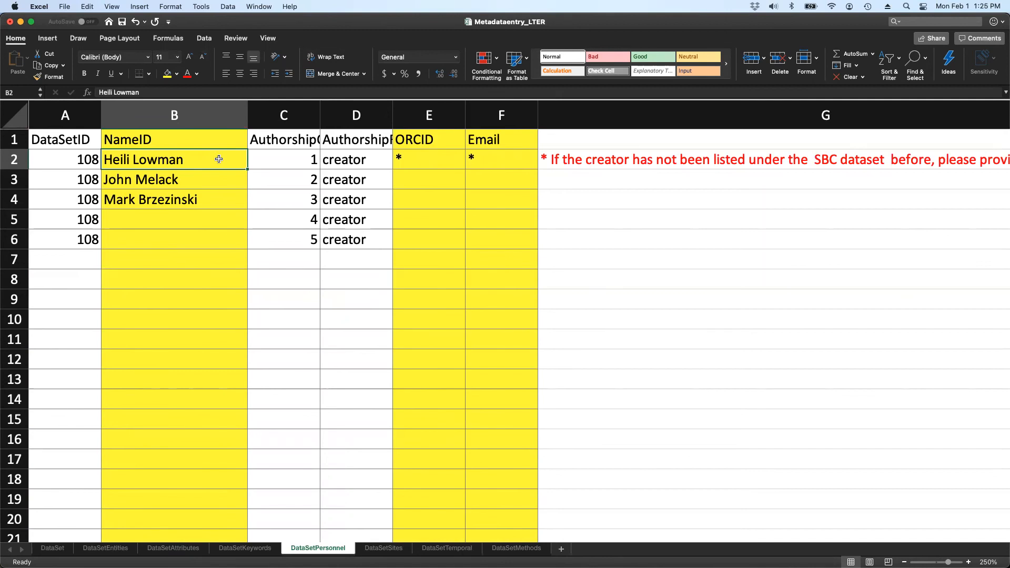
click(429, 159)
click(508, 159)
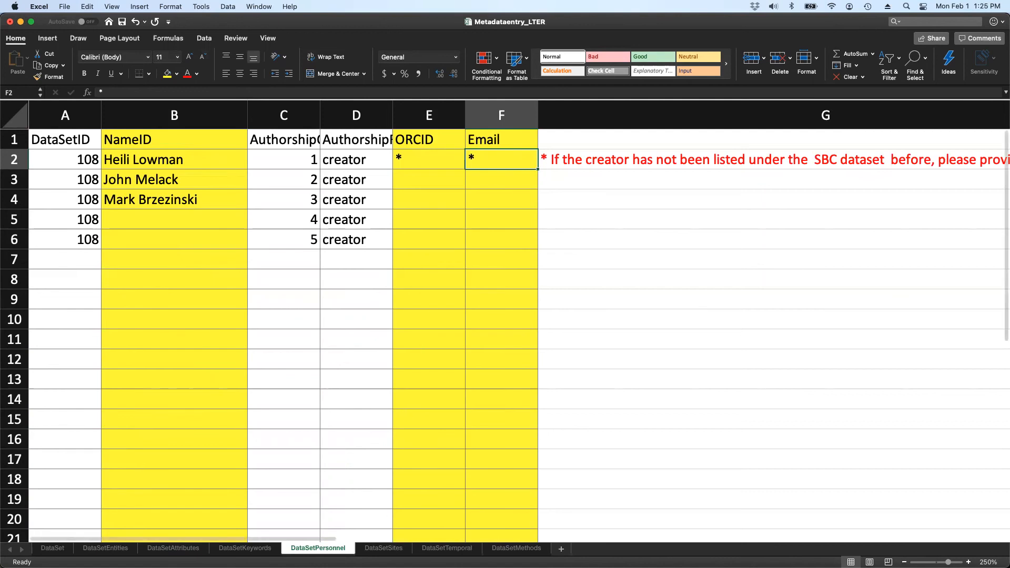
On the DataSetSites sheet, set the SiteCode to GOLB and the Description to "GOLB from boat launch on Goleta Pier".
click(387, 549)
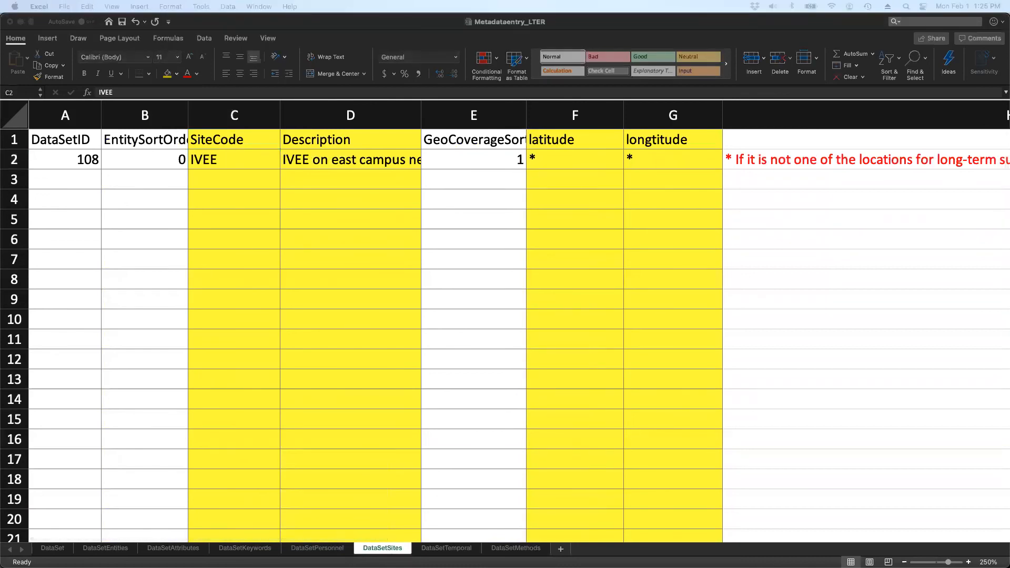
click(235, 157)
text(GOLB)
key(super+c)
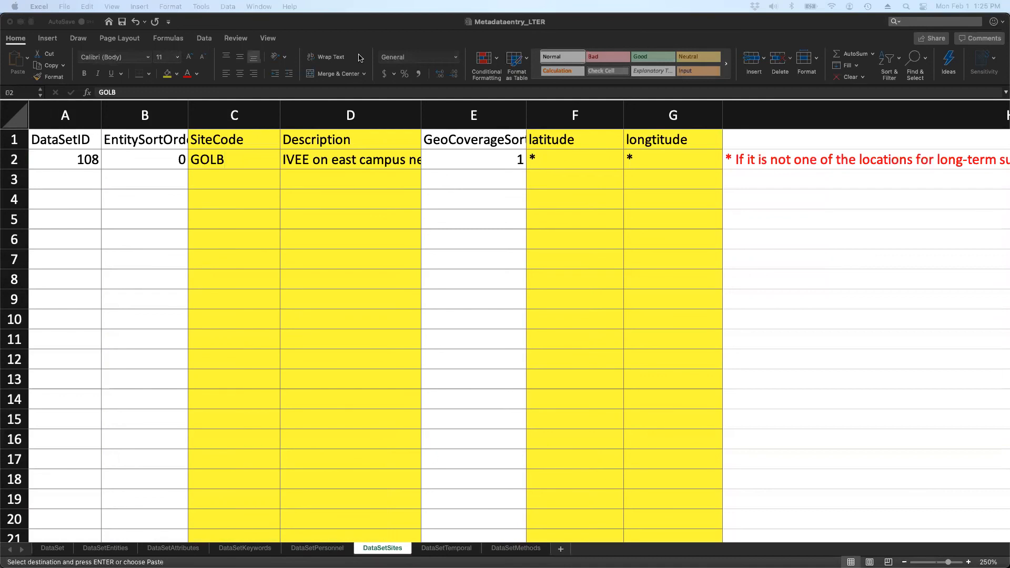
click(372, 164)
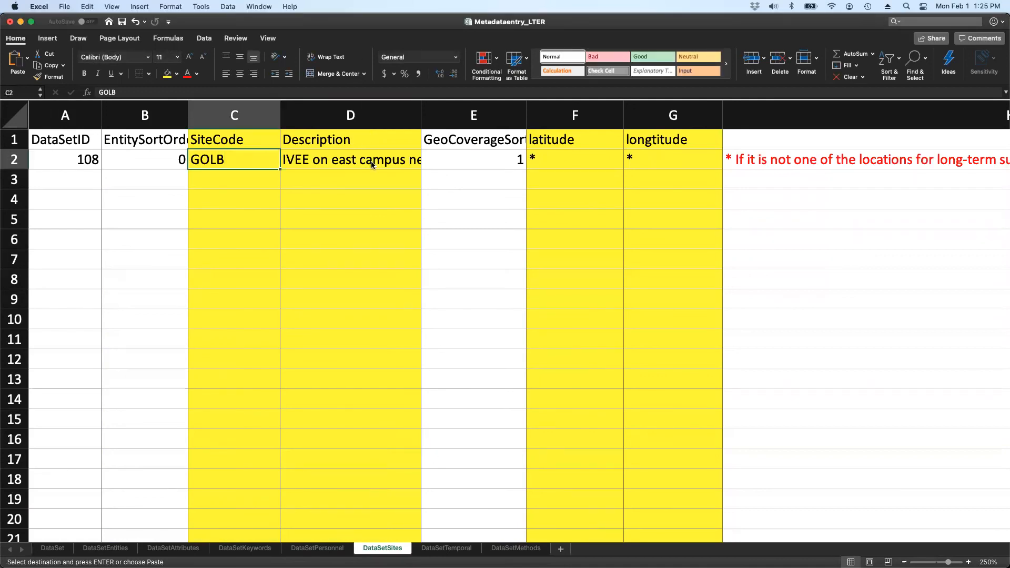
click(371, 162)
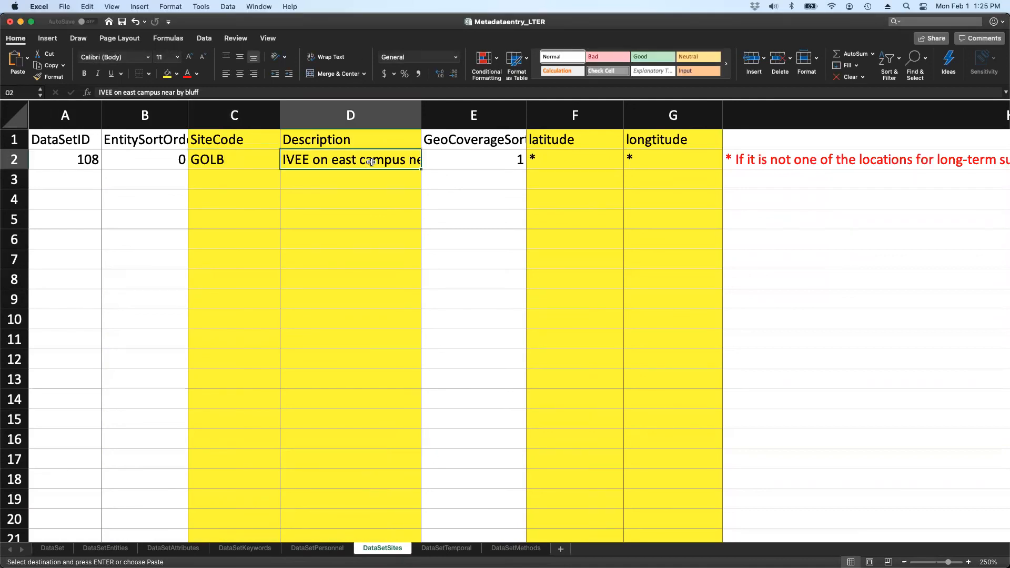
key(super+v)
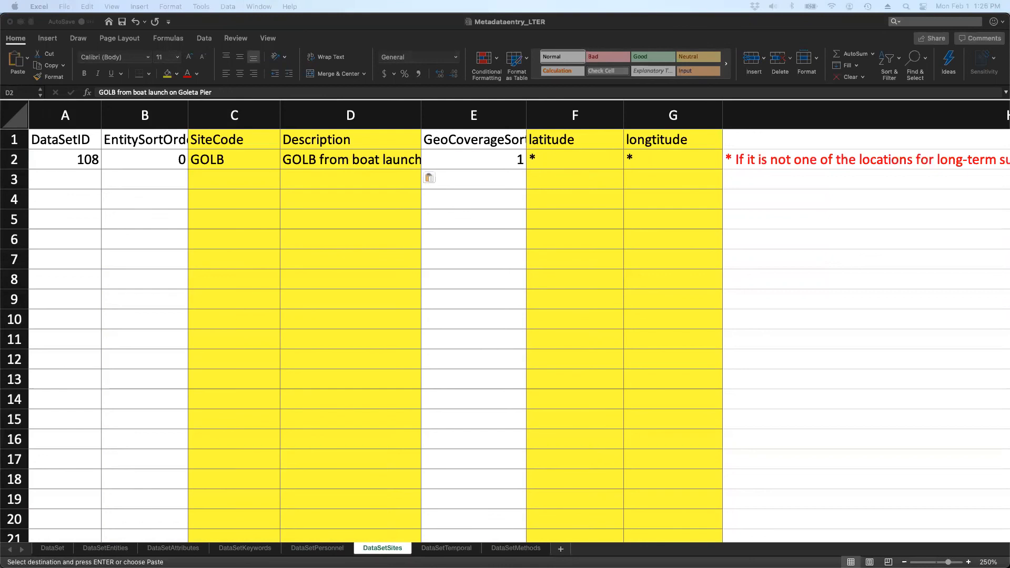
Paste the site's latitude 34.41417 and longitude -119.82858 into F2:G2, and check the note about non-survey locations.
click(602, 165)
key(super+v)
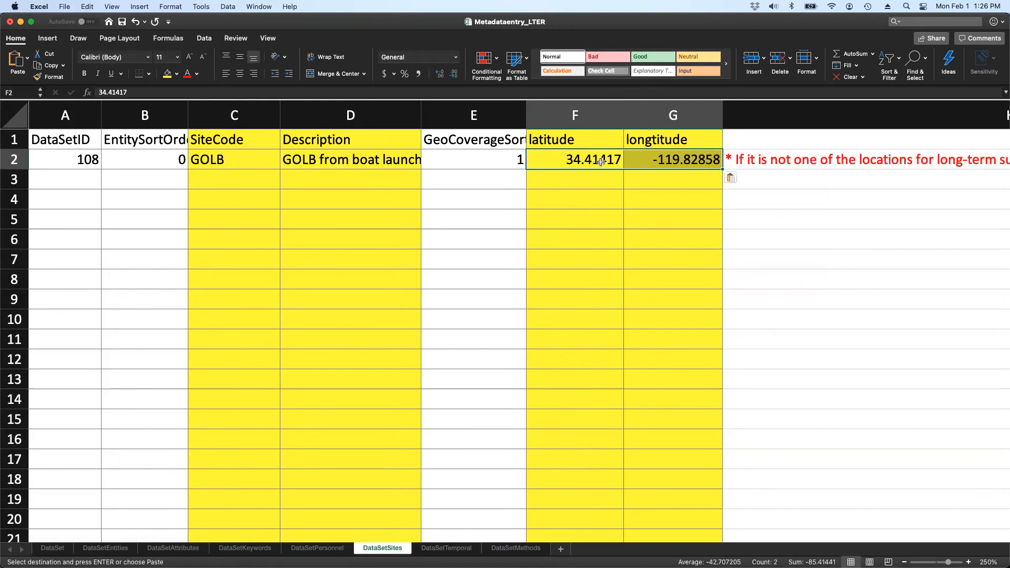
click(800, 154)
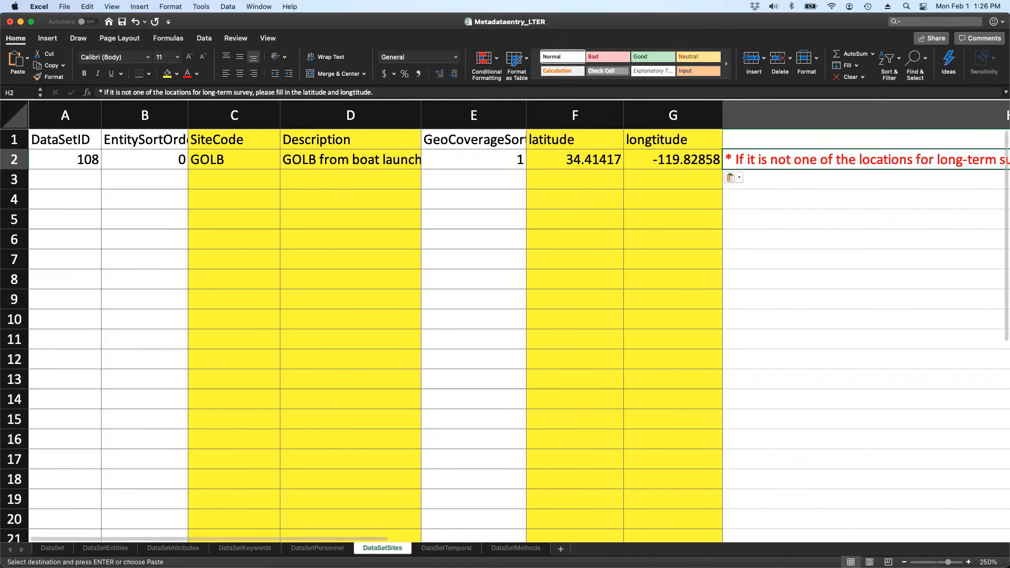
On the DataSetTemporal sheet, replace the BeginDate with 2018-08-03 and the EndDate with 2018-08-11.
click(447, 549)
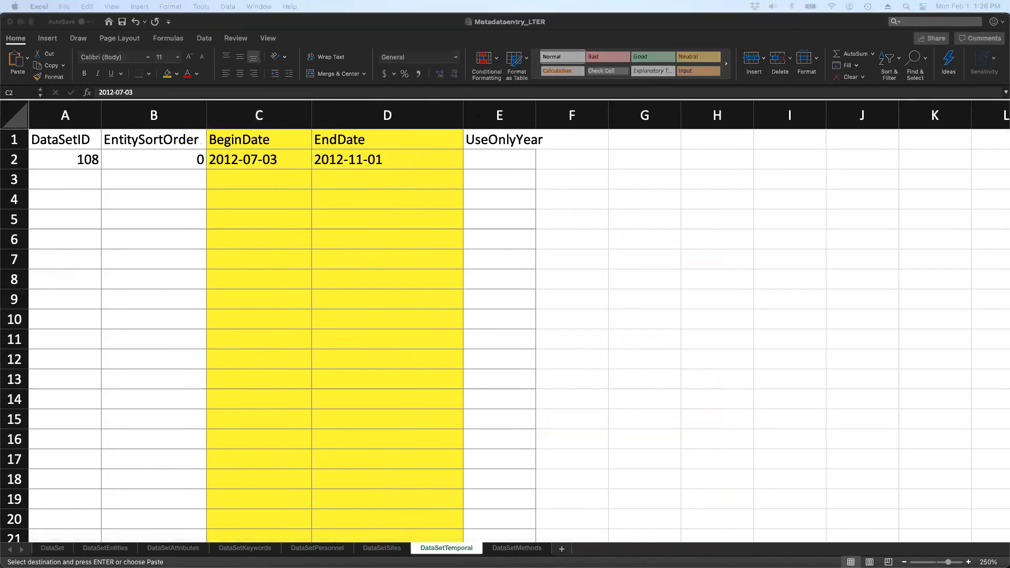
click(261, 157)
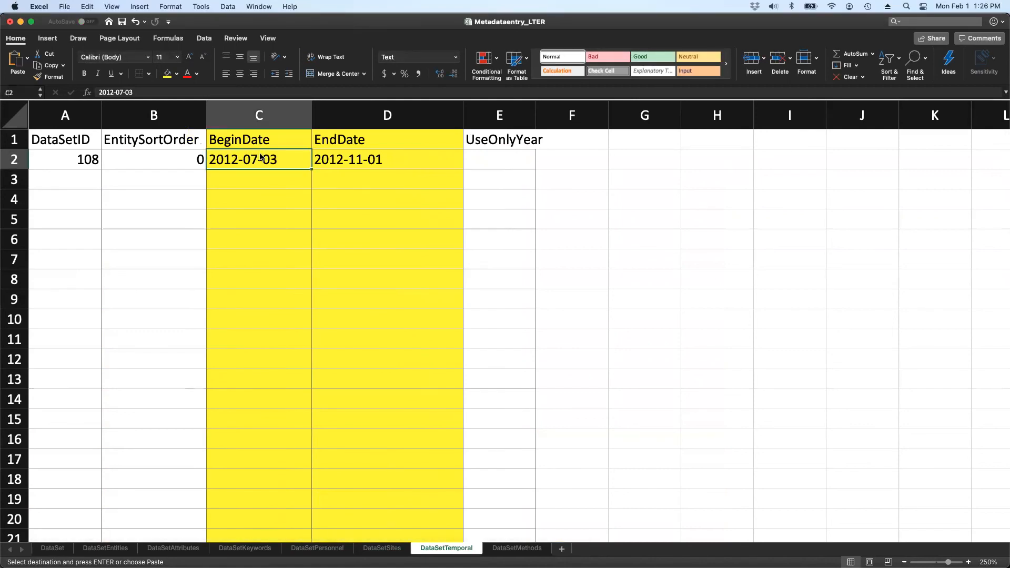
key(super+v)
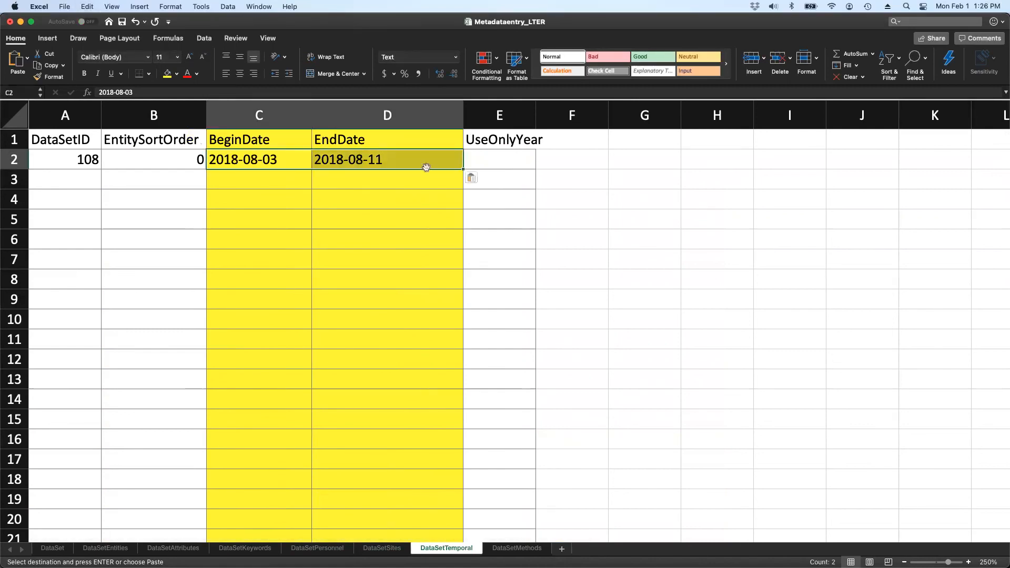
click(429, 162)
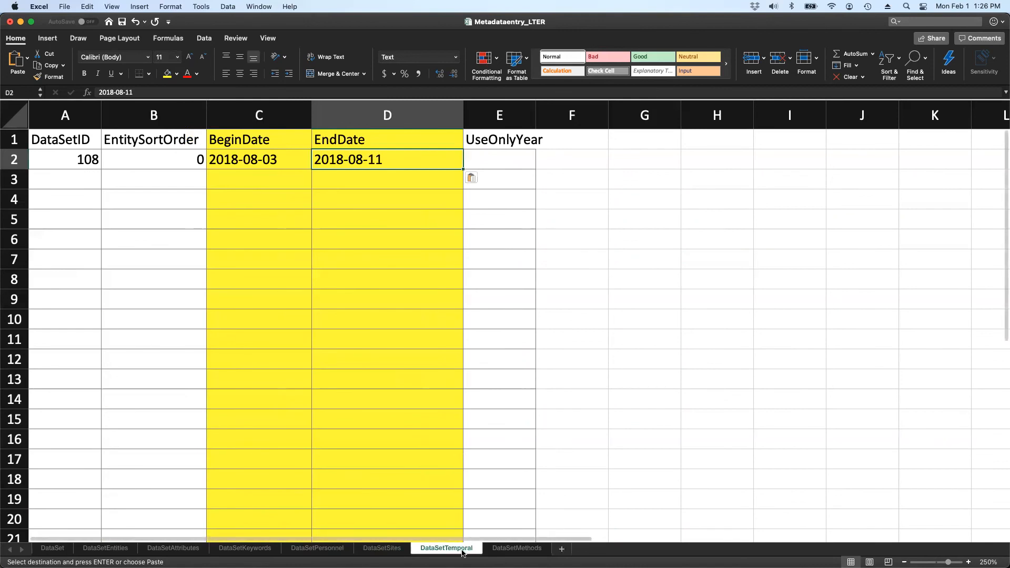
Open the DataSetMethods sheet to check its method and protocol document entries.
click(518, 549)
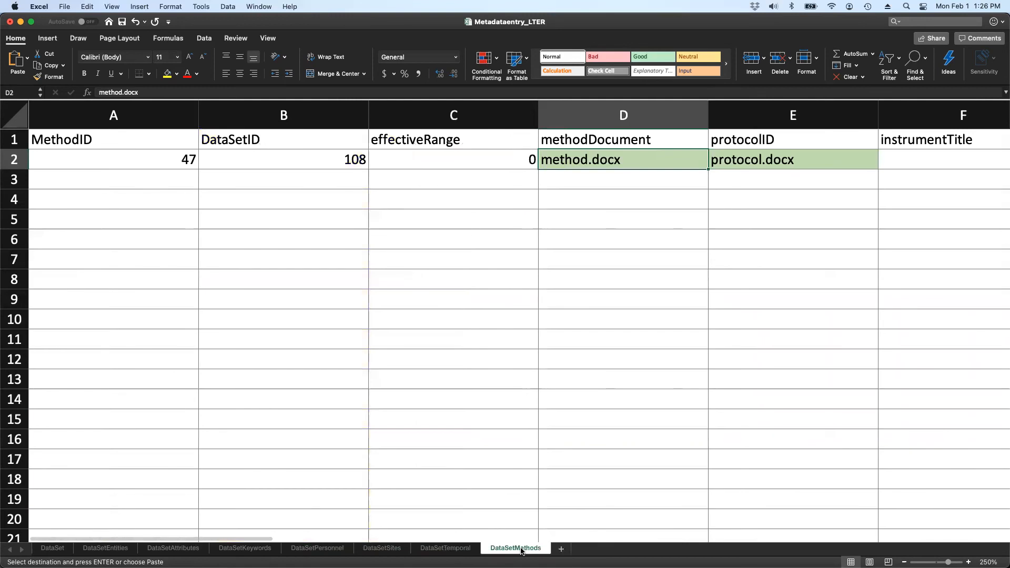